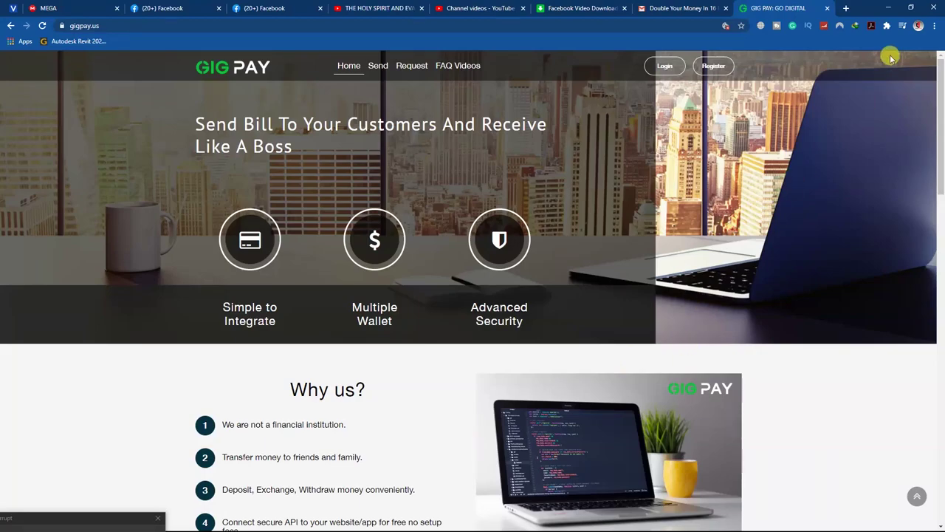
Load gigpay.us in a new browser tab
left_click(846, 8)
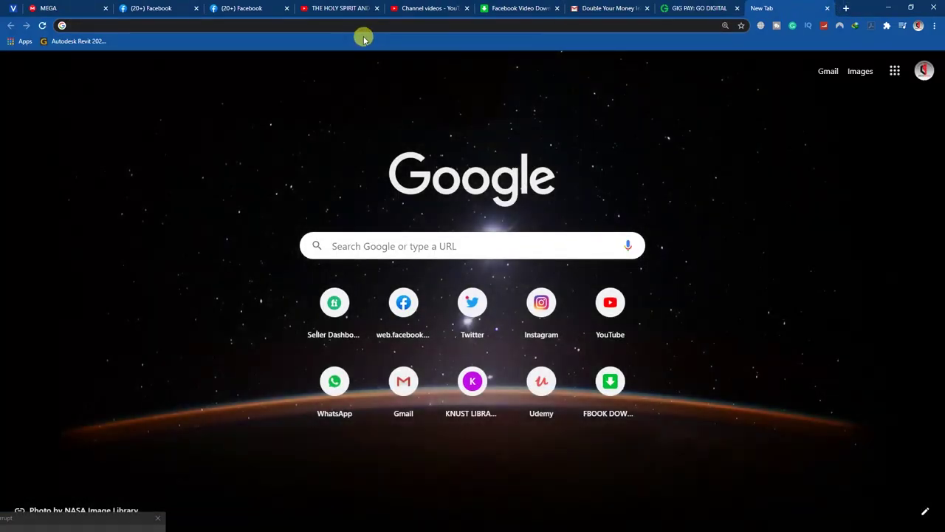
type("gi")
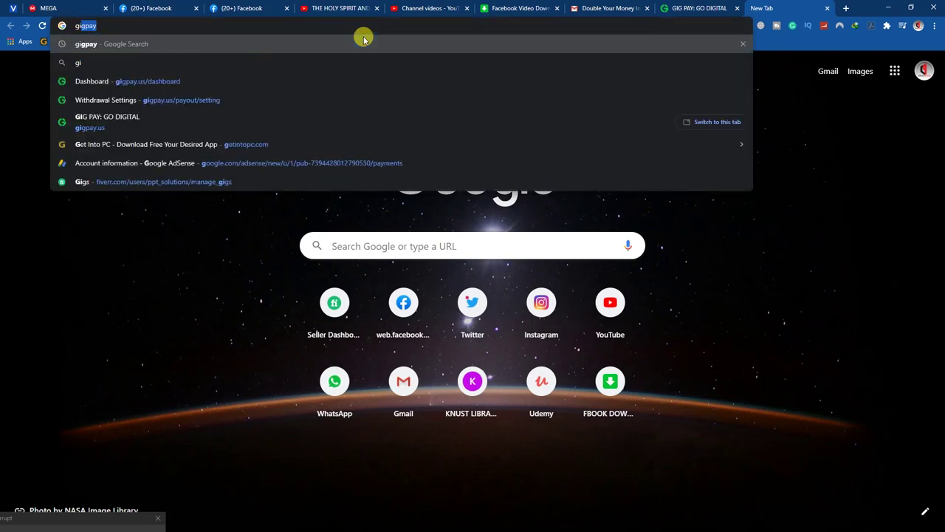
type("g")
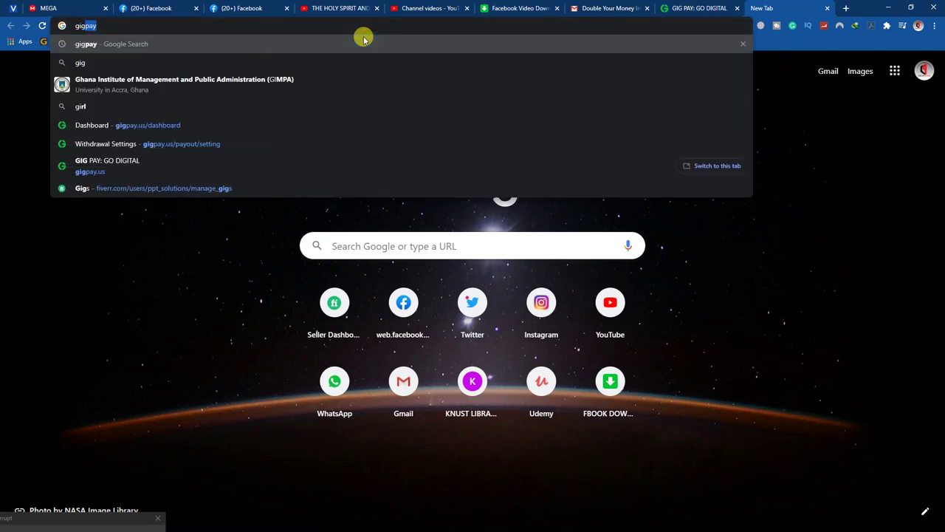
type("pay")
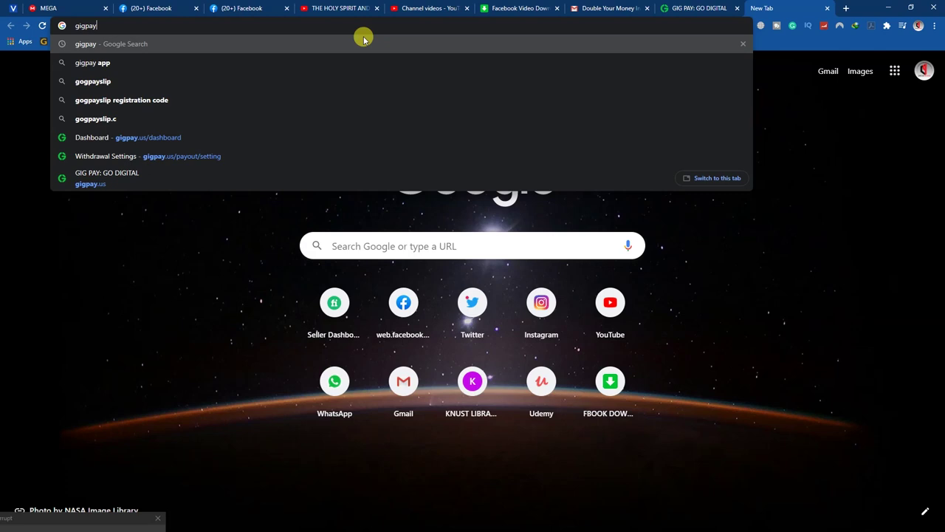
type(".u")
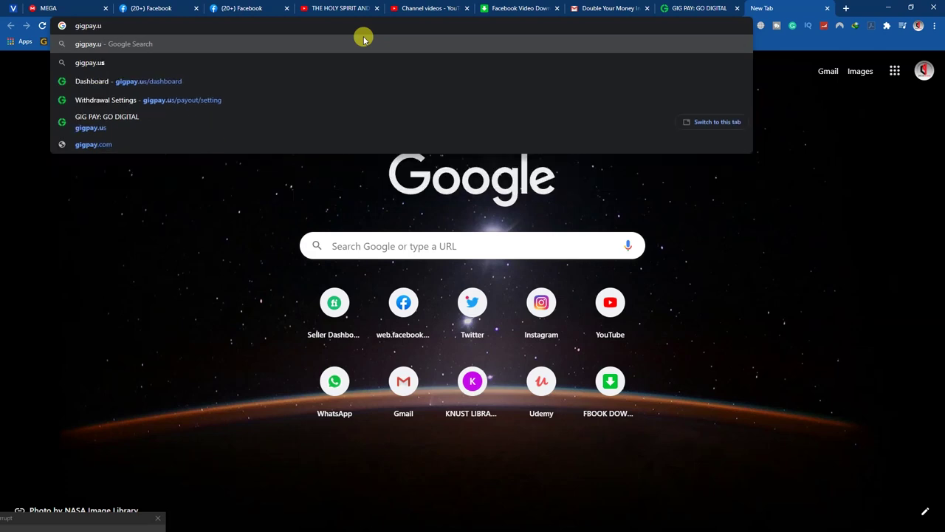
type("s")
key("Return")
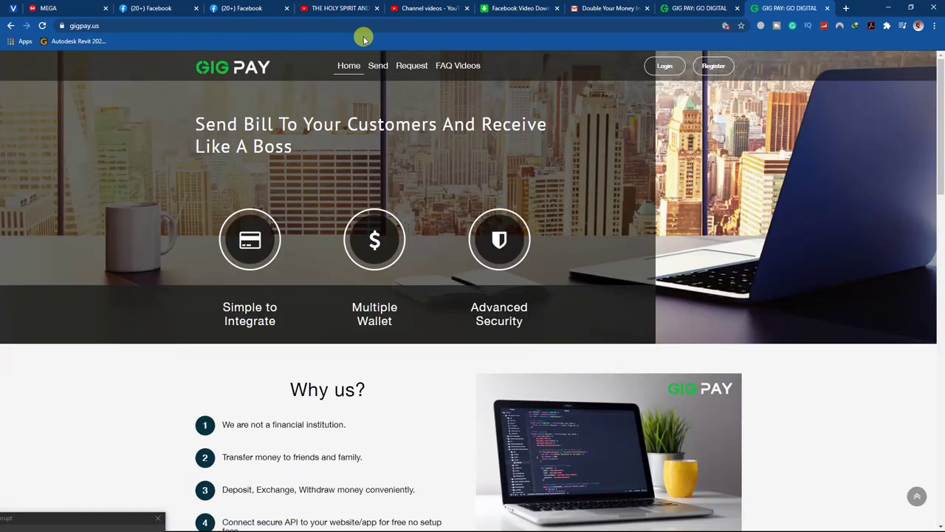
Scroll through the GIG PAY homepage to review its features and payment processors
scroll(373, 174, "down", 4)
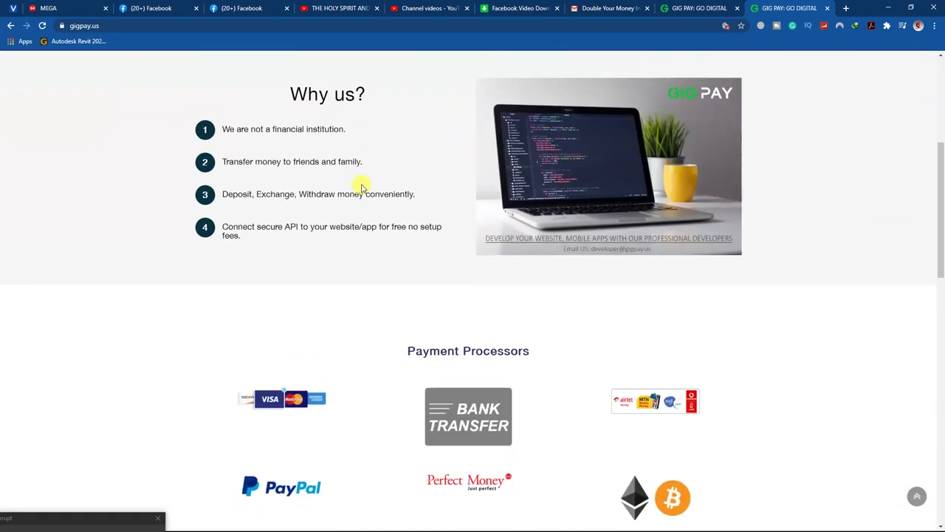
scroll(362, 188, "down", 10)
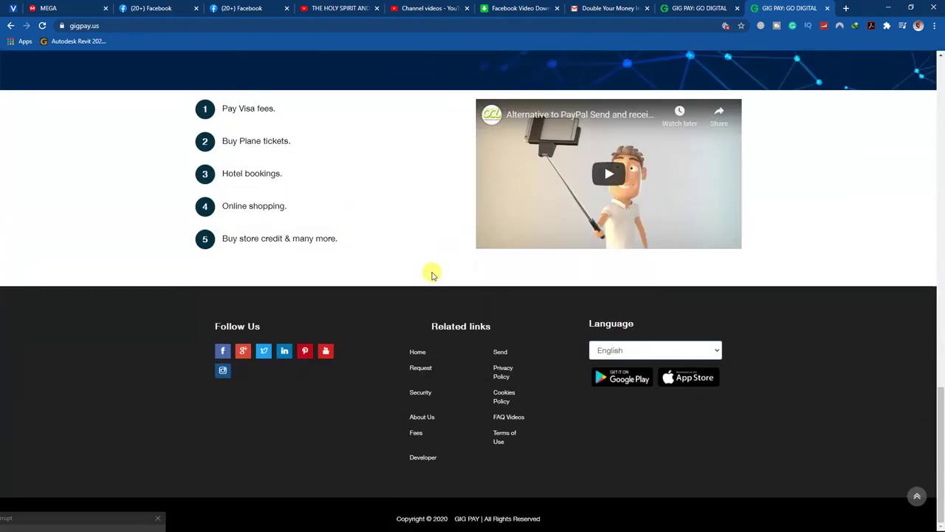
scroll(434, 275, "up", 10)
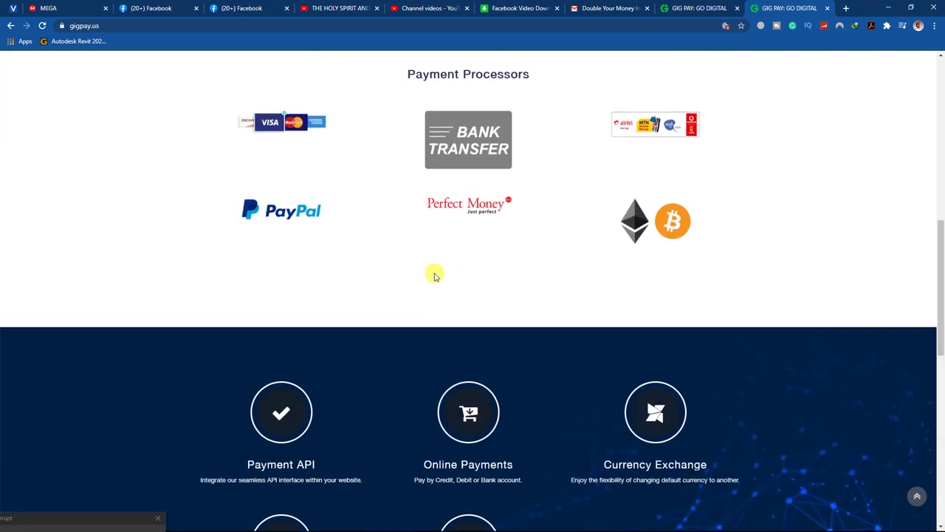
scroll(435, 274, "up", 4)
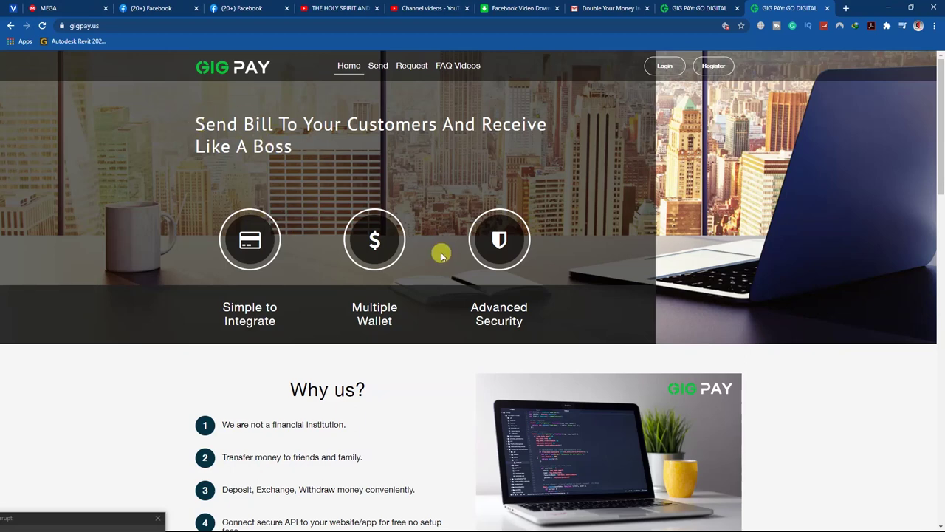
scroll(488, 332, "down", 3)
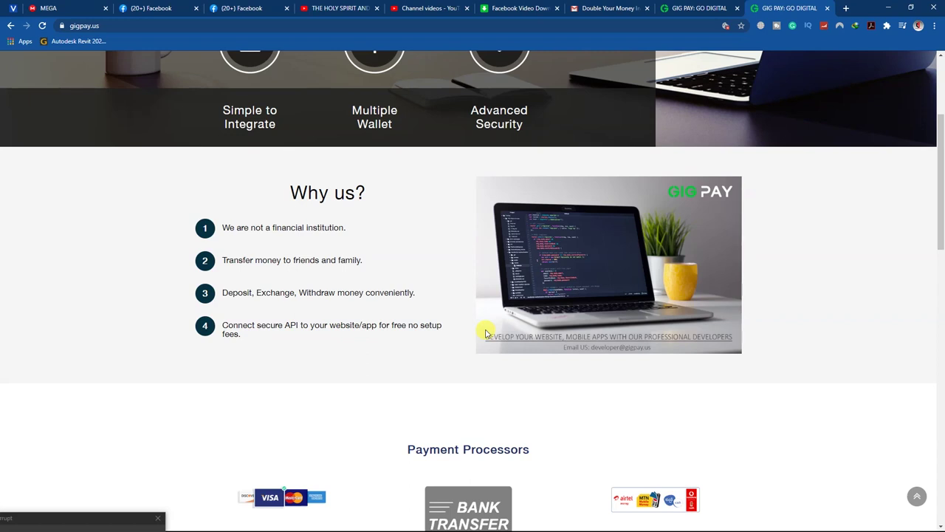
scroll(376, 362, "down", 4)
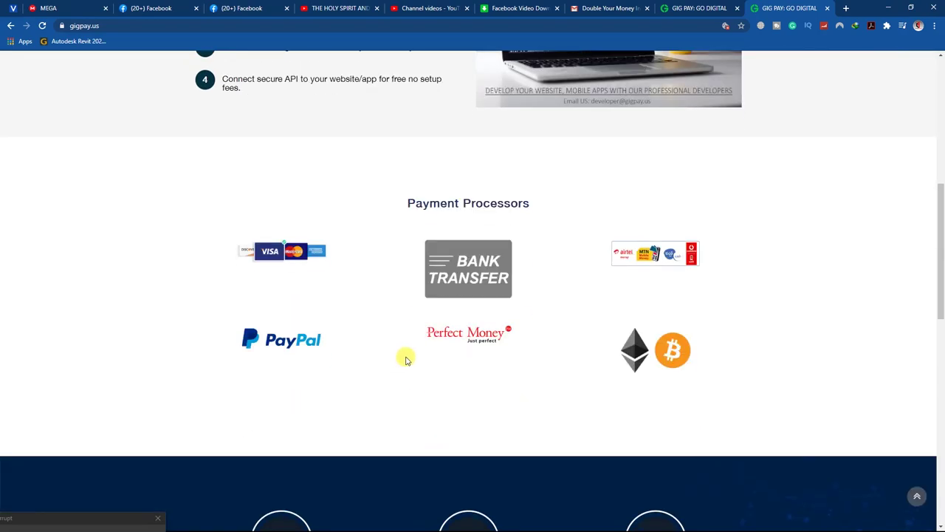
scroll(429, 359, "up", 4)
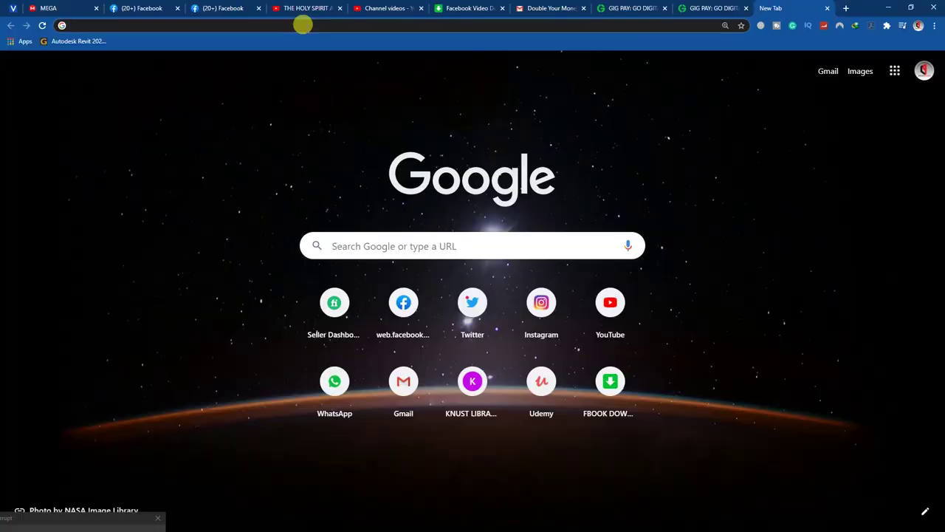
Search for 'temporary email' and open the Temp Mail disposable email site
left_click(303, 25)
type("templ")
key("BackSpace")
key("BackSpace")
type("or")
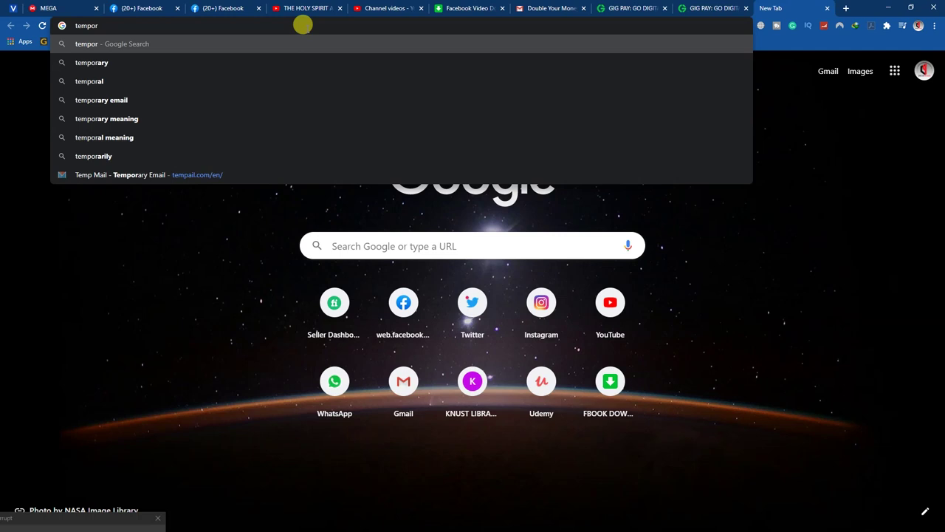
left_click(97, 100)
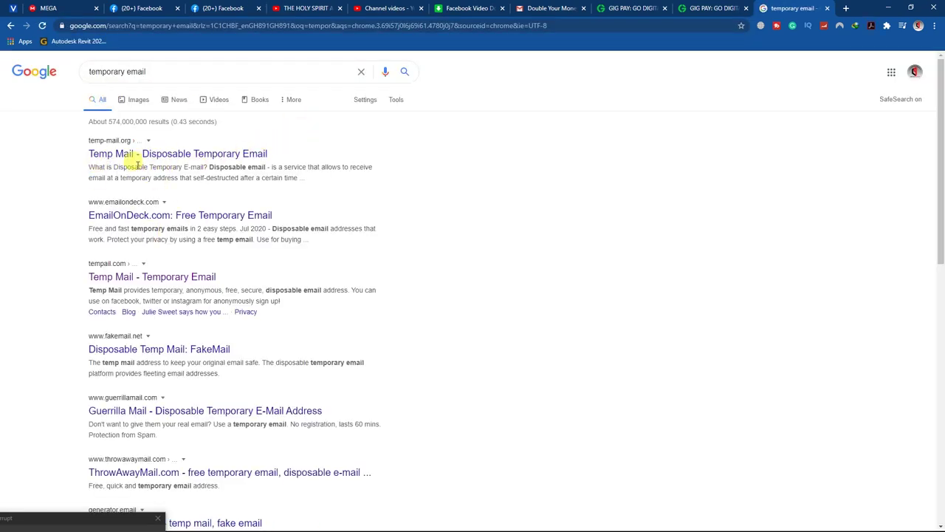
left_click(151, 154)
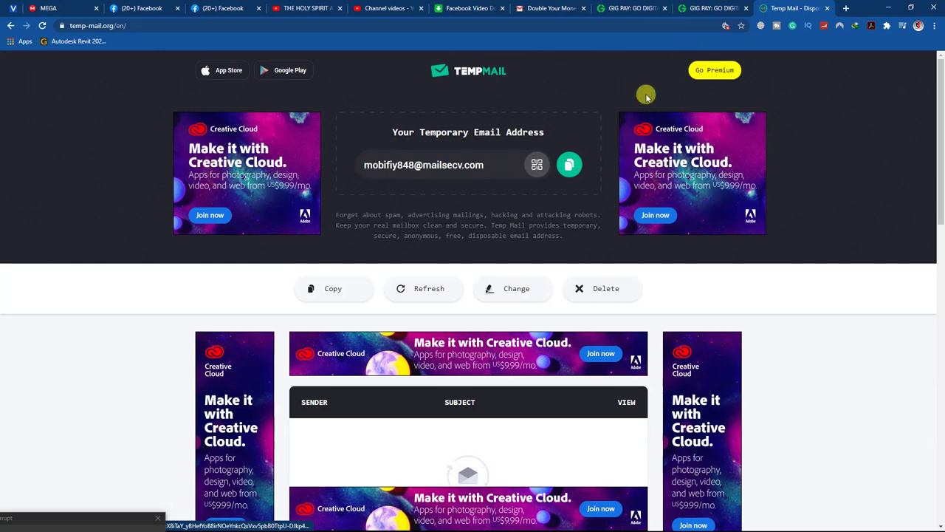
Copy the generated temporary e-mail address and go back to the GIG PAY tab
left_click_drag(488, 165, 355, 163)
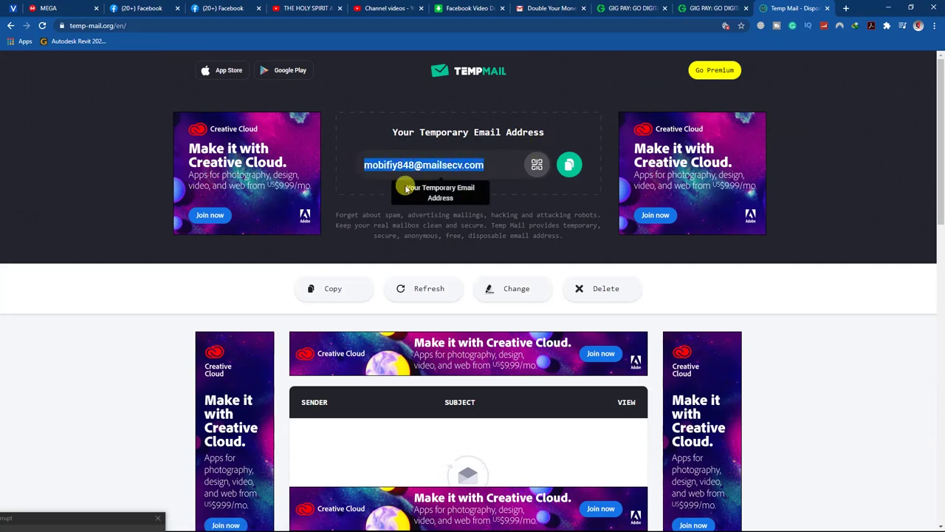
left_click(568, 164)
left_click(568, 166)
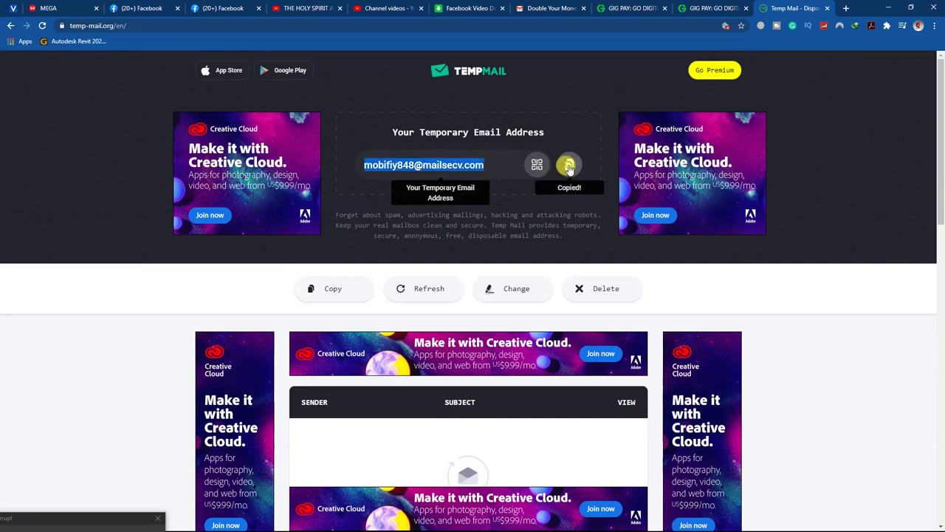
left_click(696, 10)
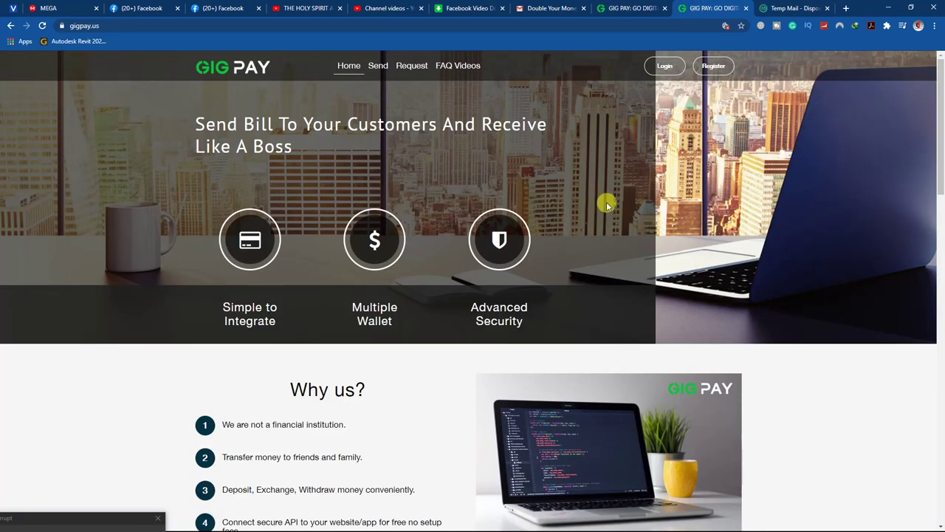
On the GIG PAY Register page, enter the user's legal first and last names
left_click(703, 68)
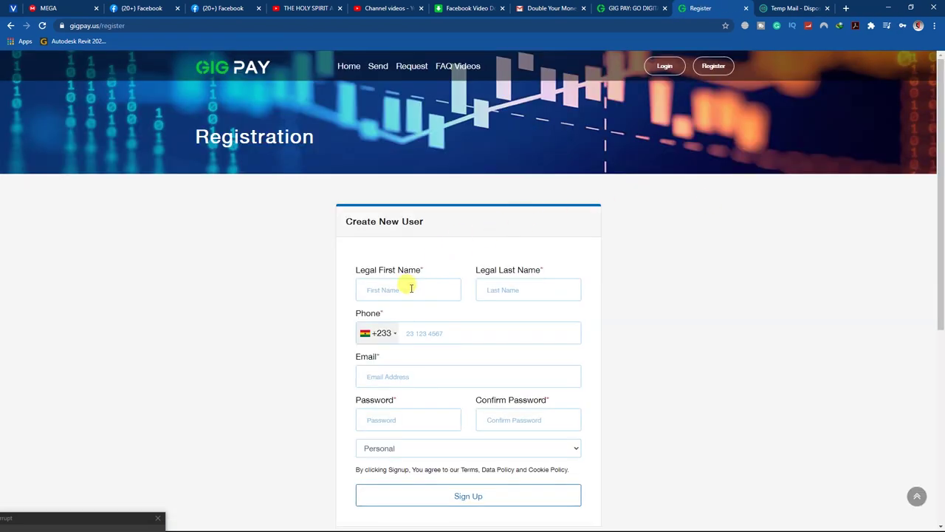
left_click(408, 288)
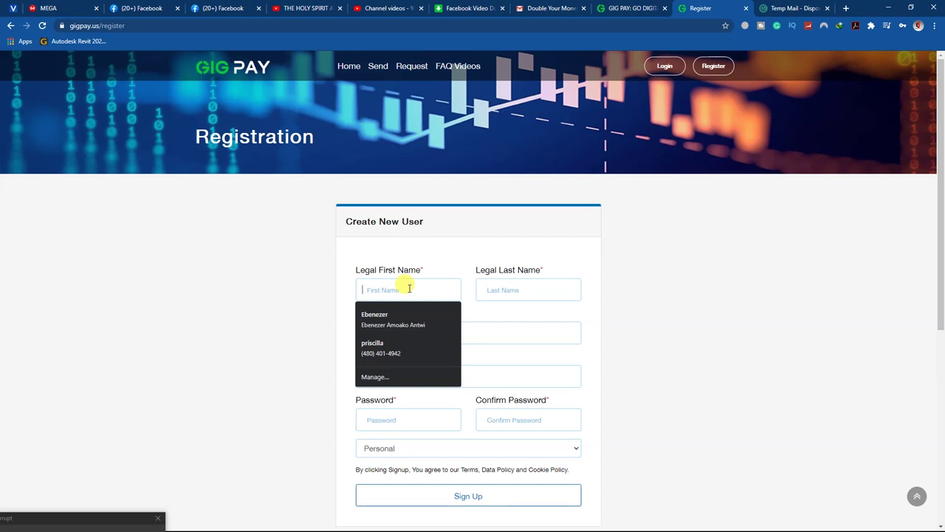
type("N")
type("A")
type("na")
key("BackSpace")
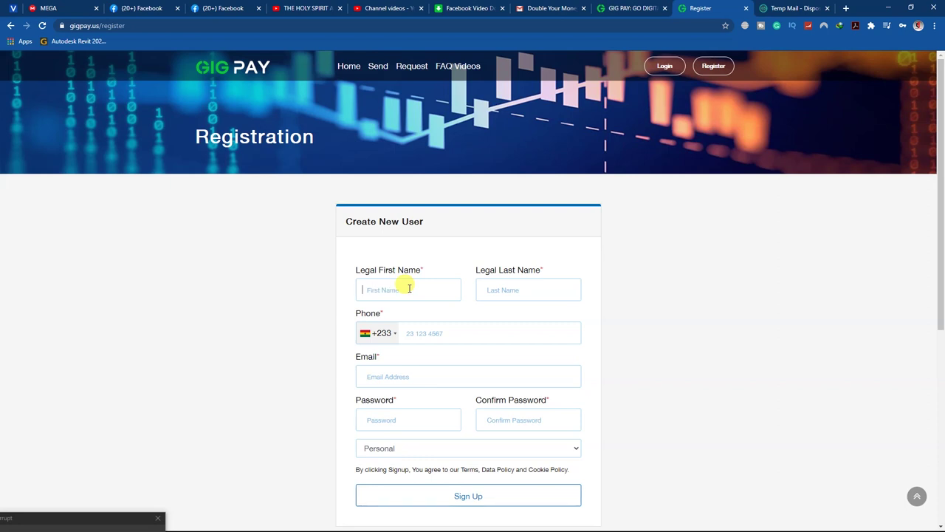
left_click(509, 290)
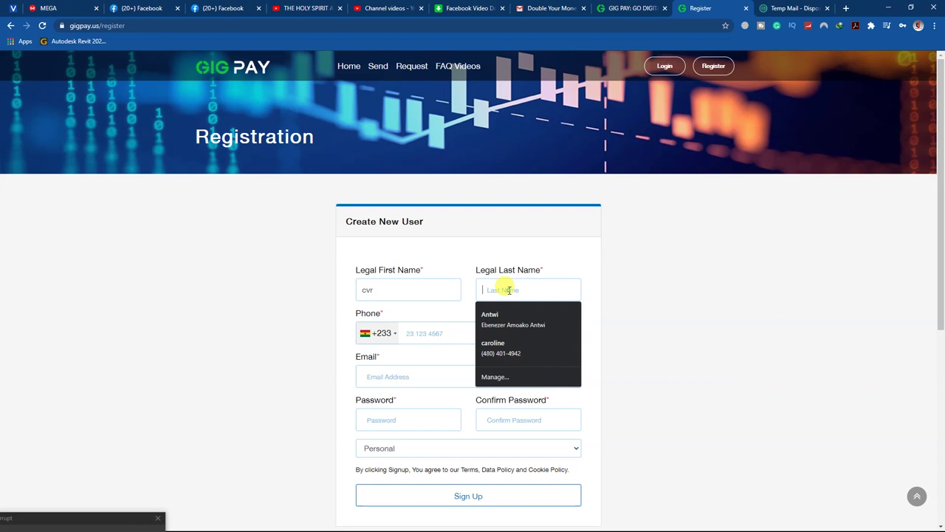
type("courses")
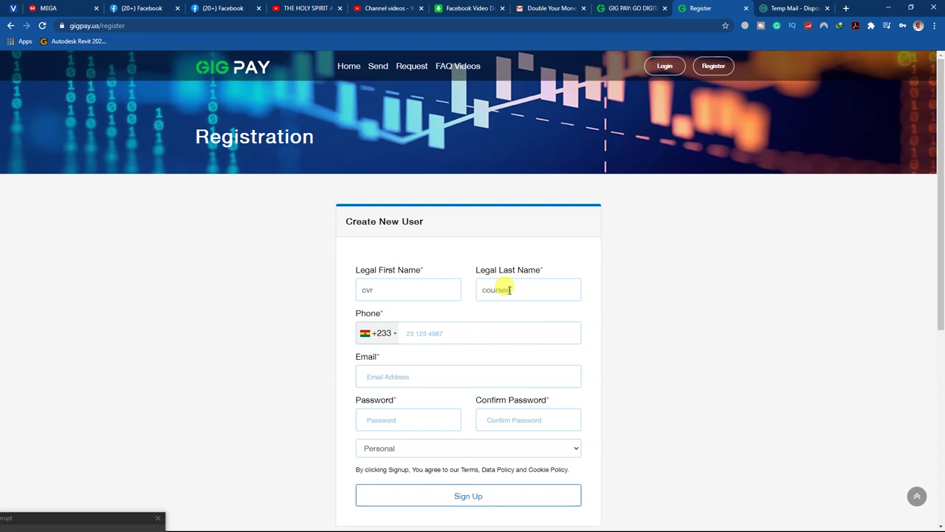
Enter the user's Ghana (+233) phone number without the leading zero
left_click(450, 334)
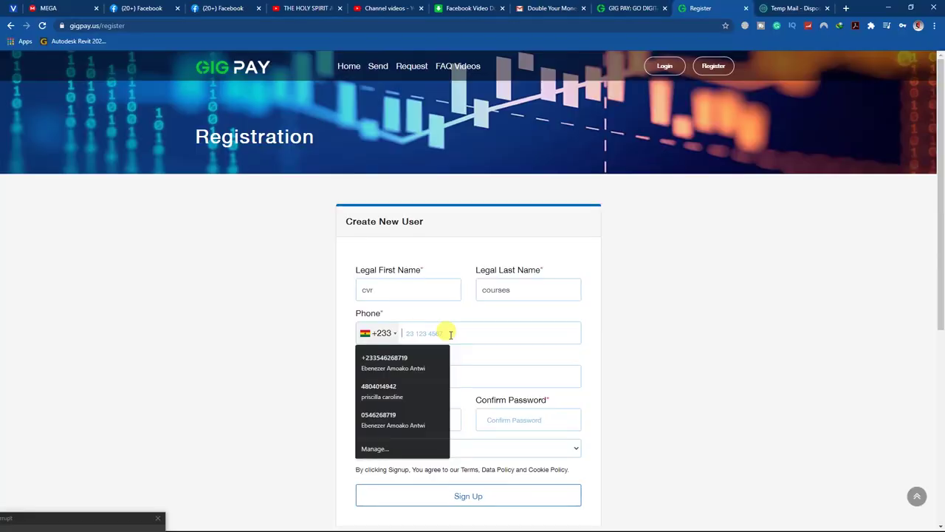
key("BackSpace")
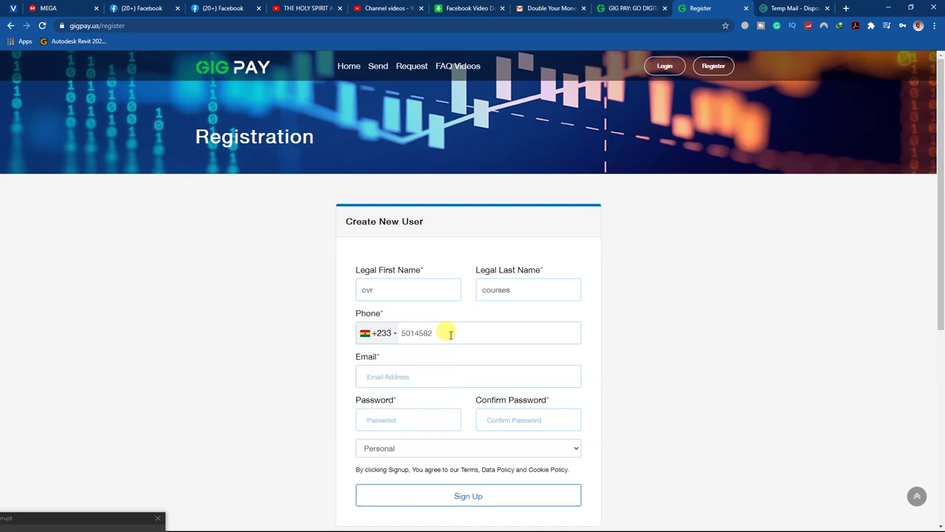
Paste the temporary e-mail and fill both password fields with Chrome's suggested strong password
left_click(396, 377)
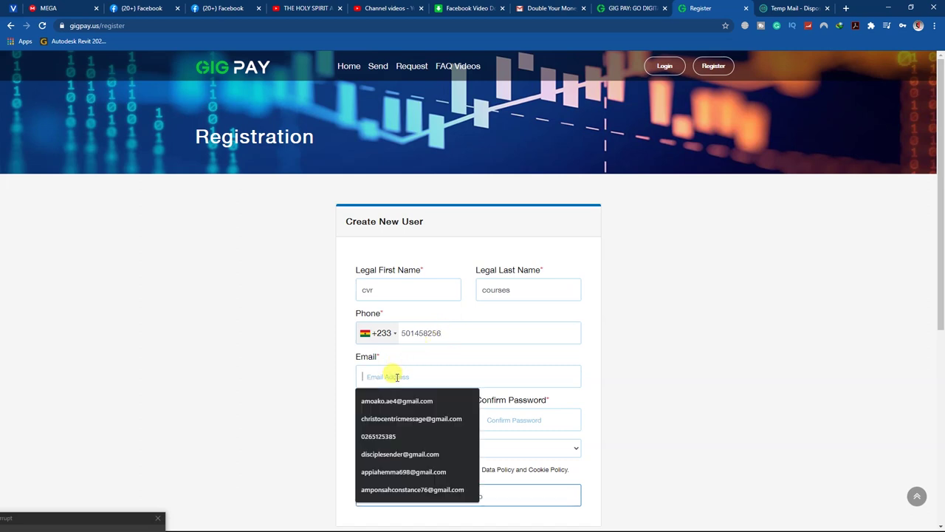
key("ctrl+v")
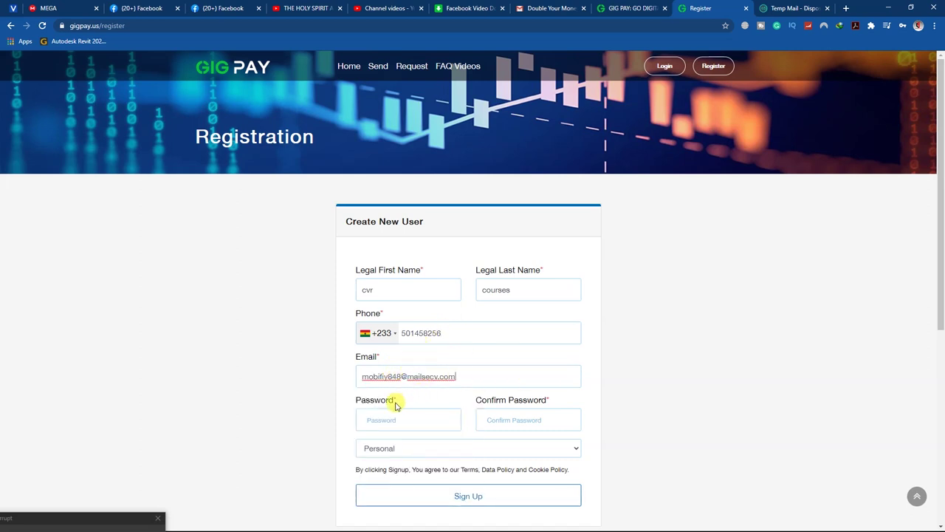
left_click(402, 420)
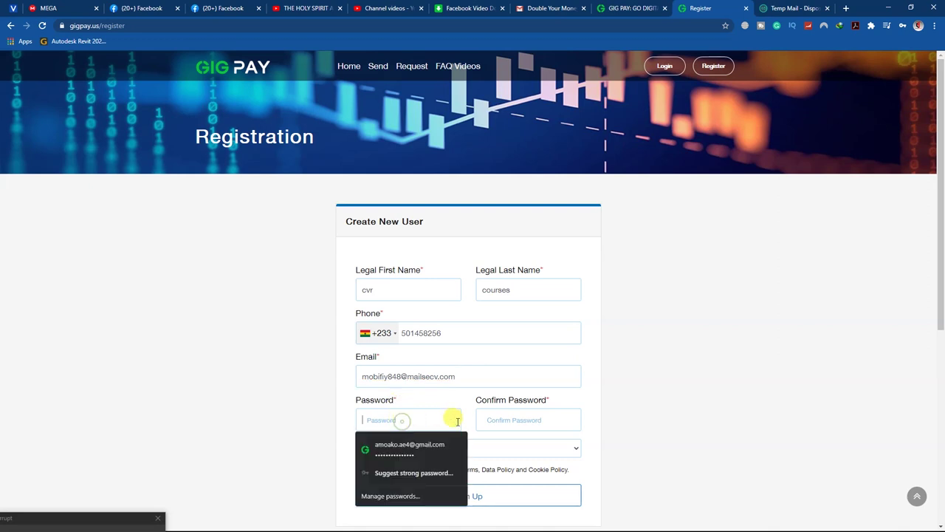
left_click(406, 473)
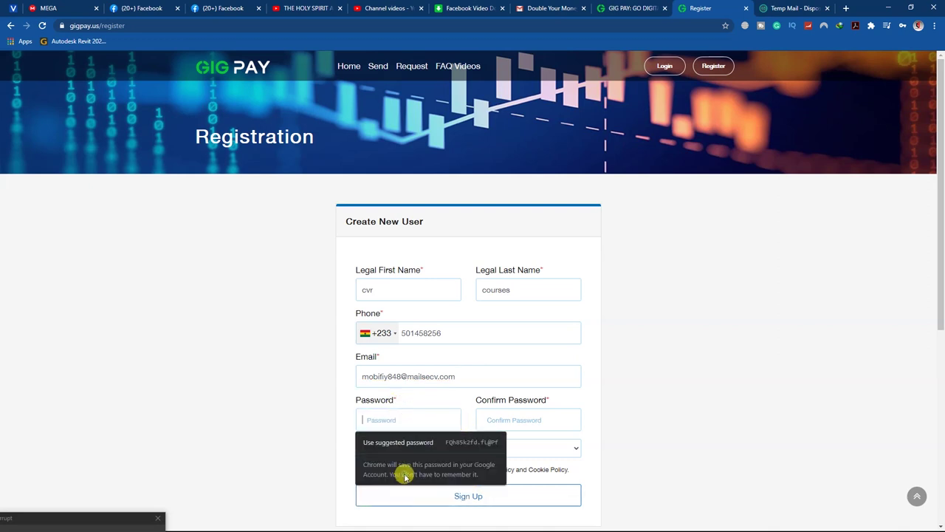
left_click(428, 441)
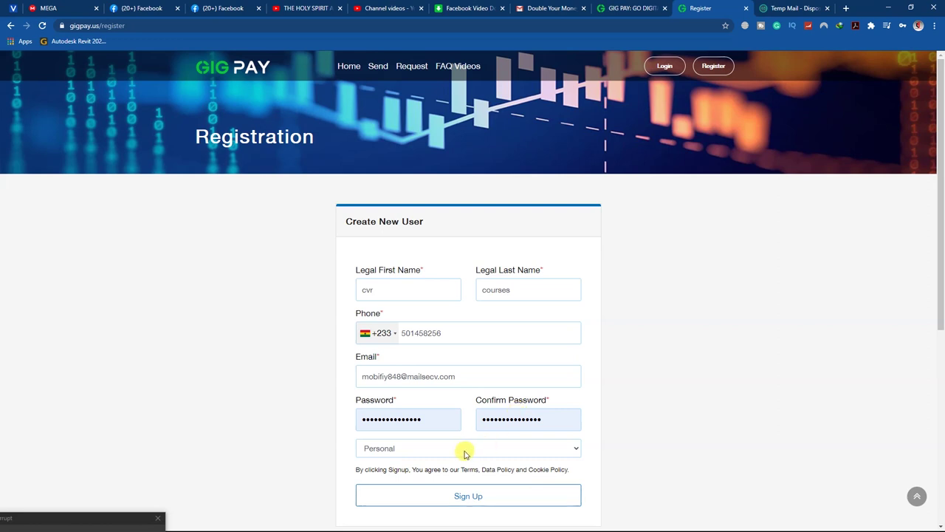
scroll(466, 453, "down", 2)
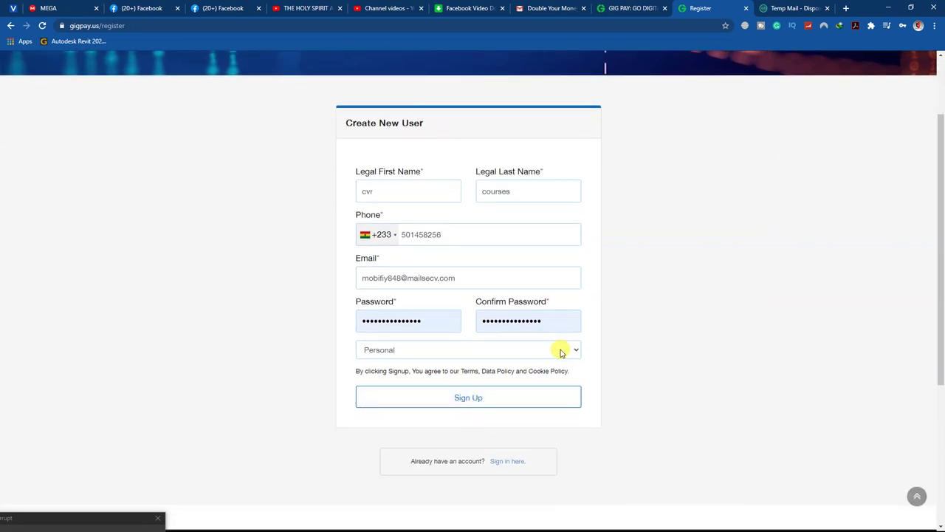
Keep Personal as the account type and submit the Sign Up form
left_click(569, 353)
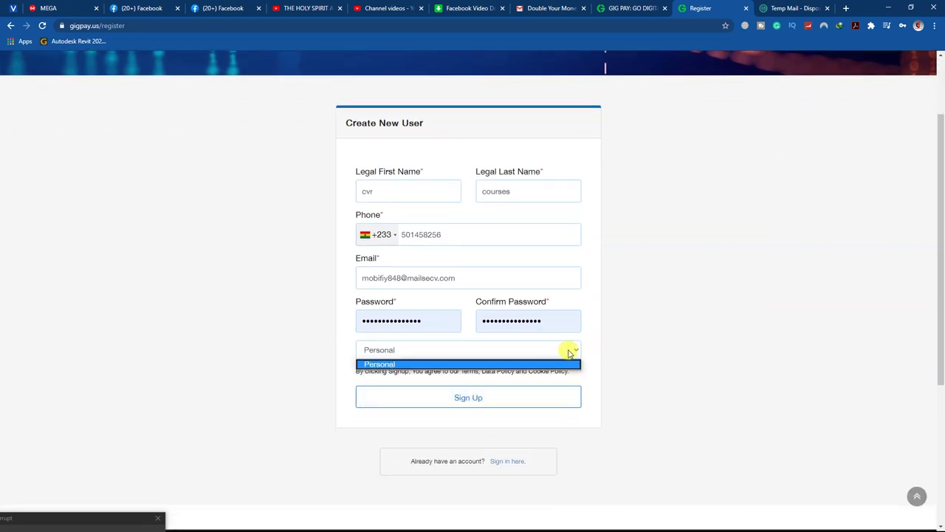
left_click(381, 364)
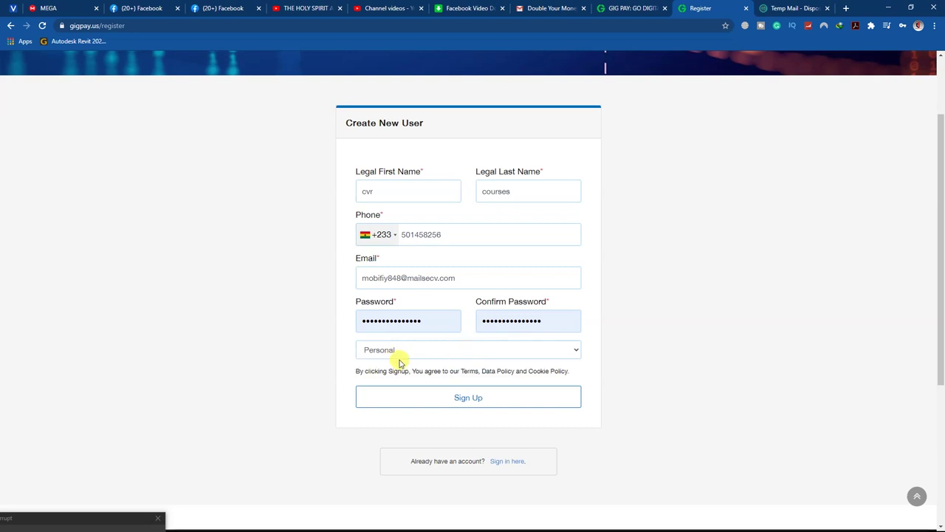
scroll(428, 357, "down", 4)
scroll(650, 271, "up", 2)
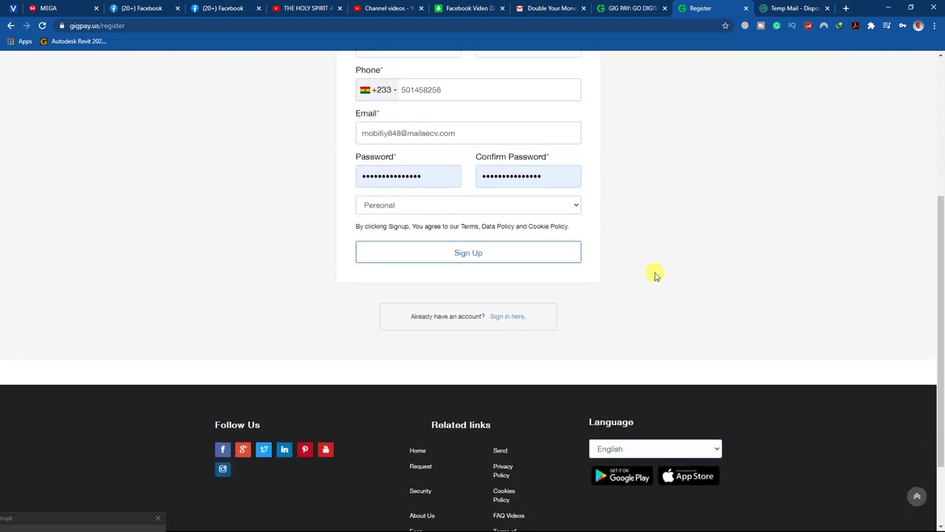
left_click(460, 253)
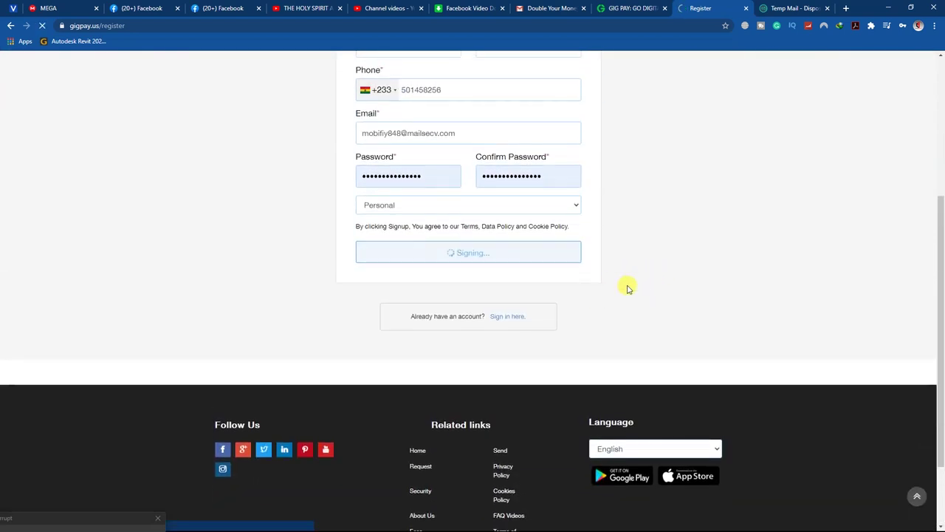
scroll(628, 288, "up", 3)
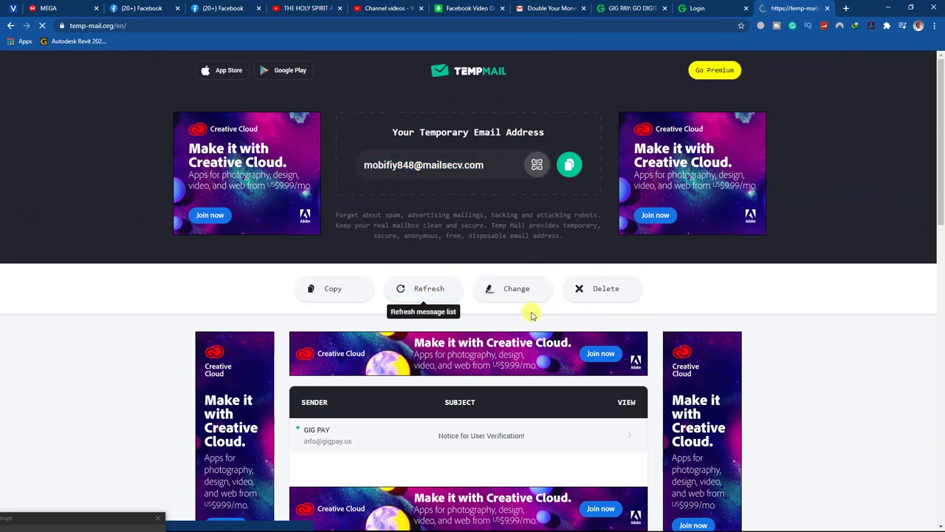
Refresh the Temp Mail inbox and open the GIG PAY verification email
left_click(523, 289)
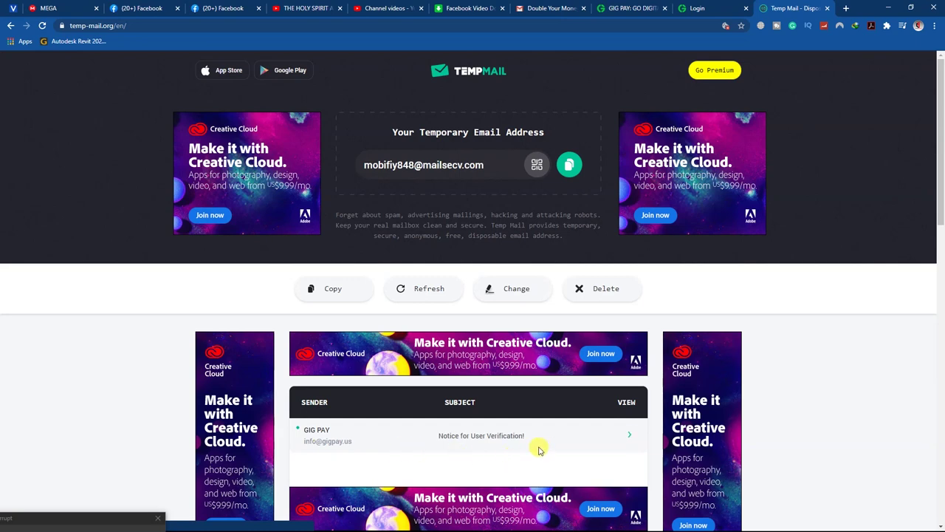
left_click(333, 449)
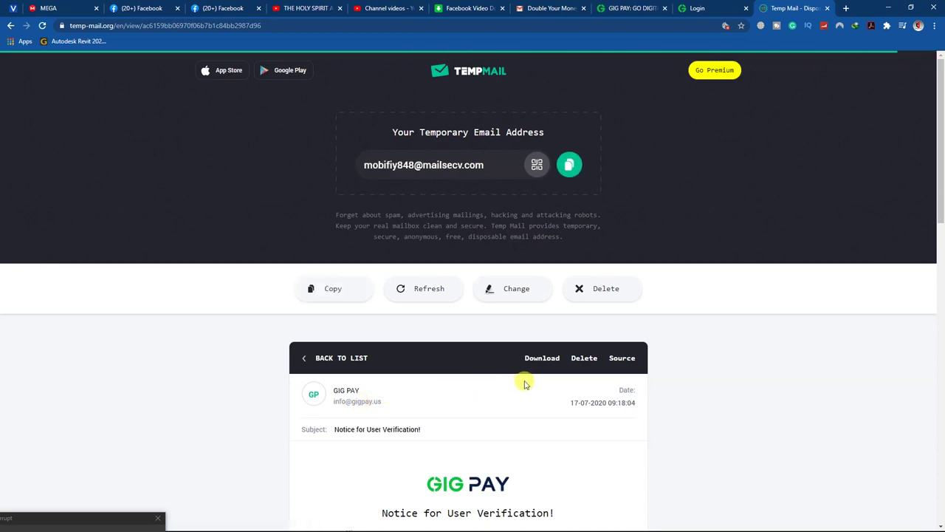
scroll(428, 401, "down", 1)
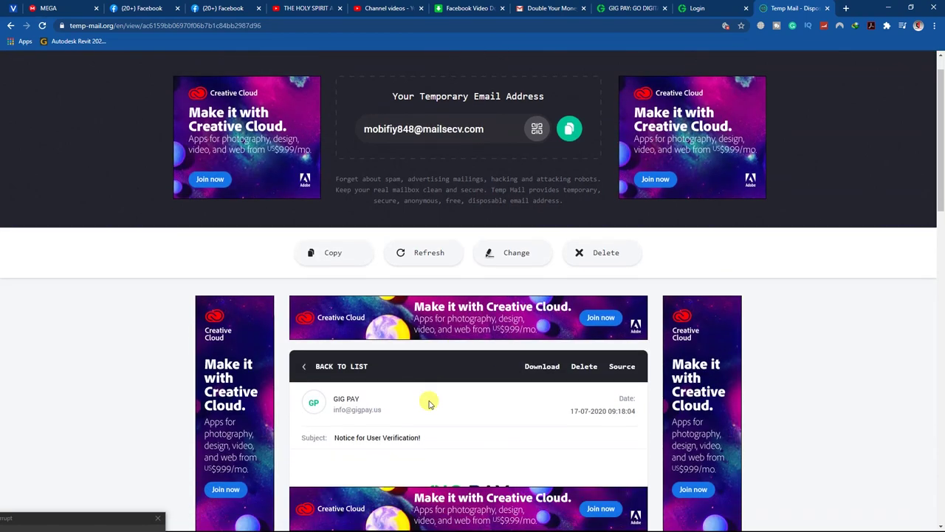
scroll(429, 403, "down", 3)
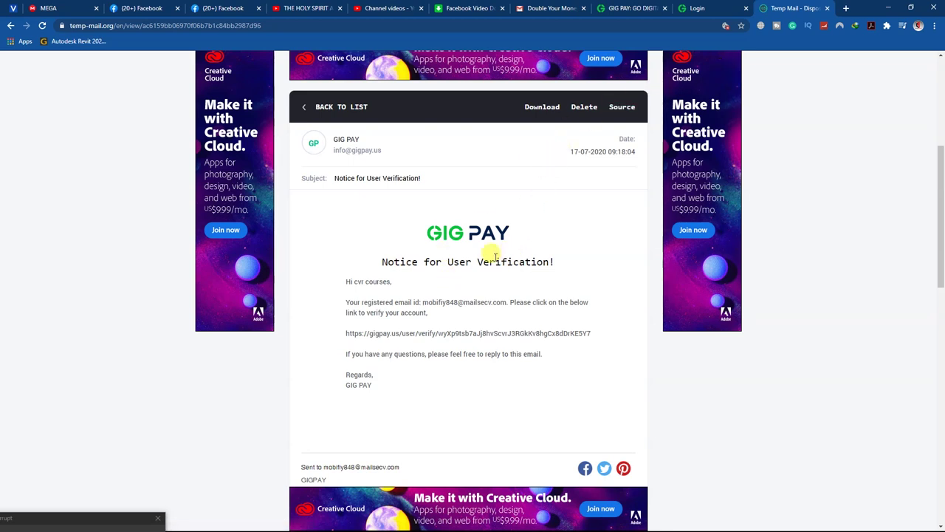
scroll(454, 274, "down", 1)
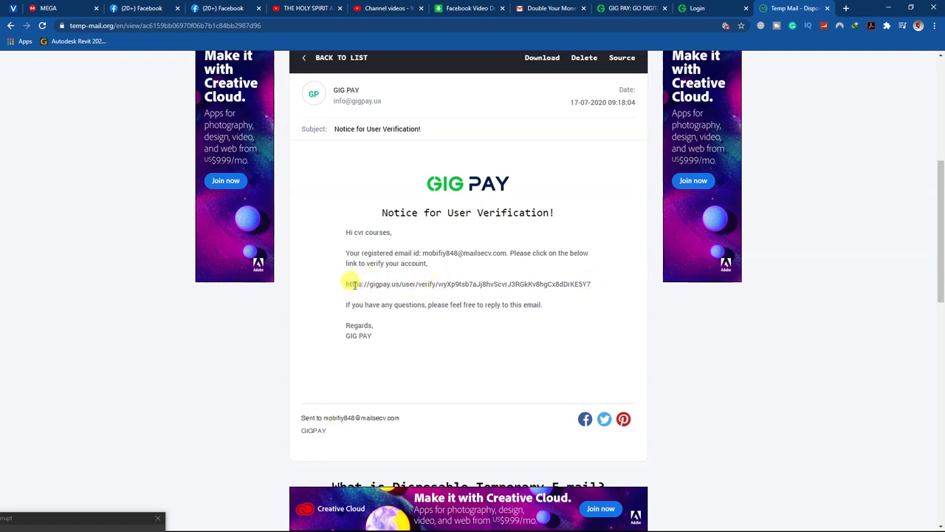
Copy the email's verification link and load it in a new tab
left_click_drag(345, 284, 590, 280)
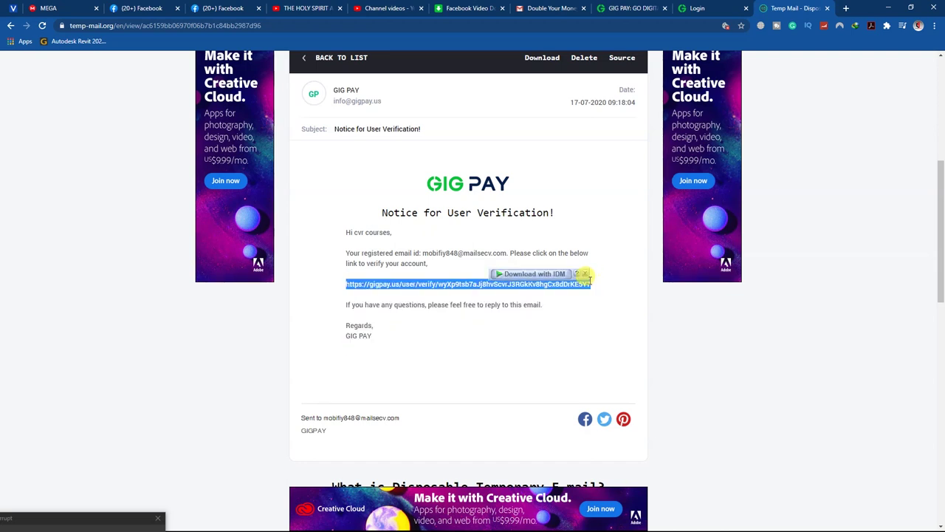
left_click(845, 10)
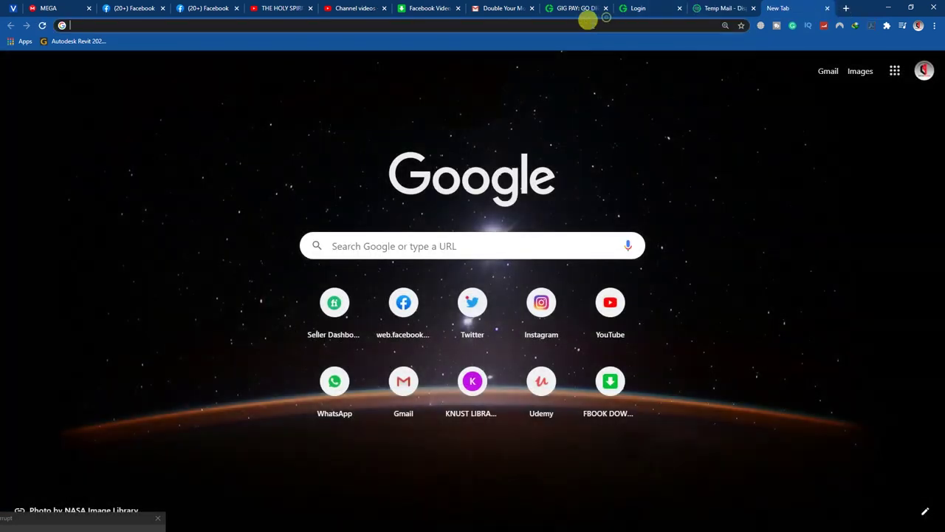
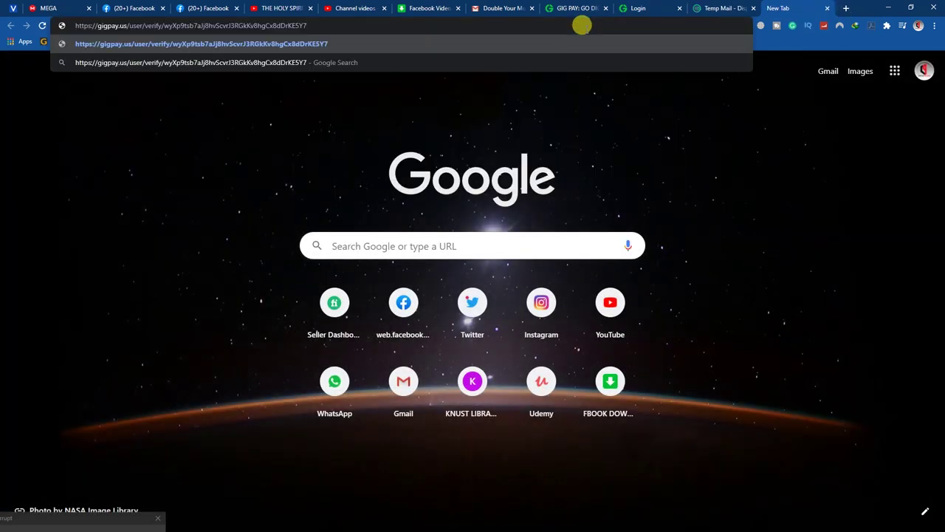
key("Return")
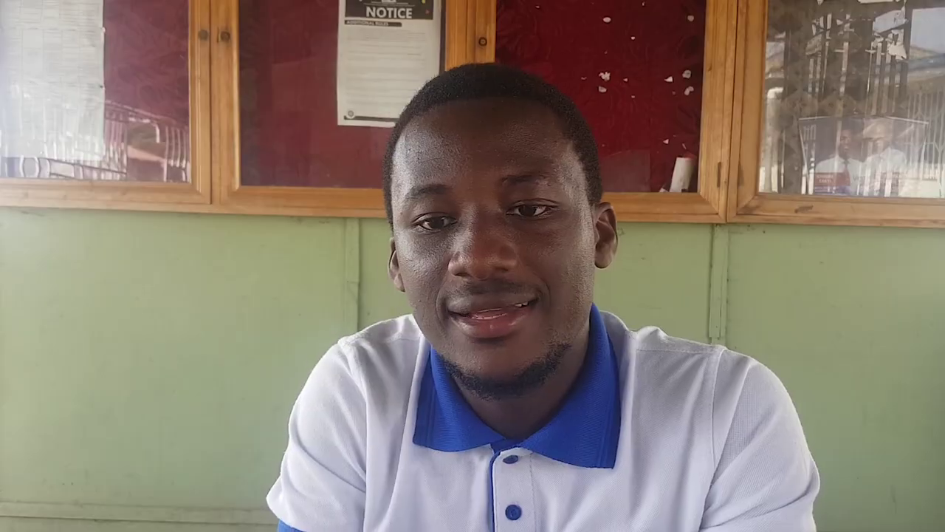
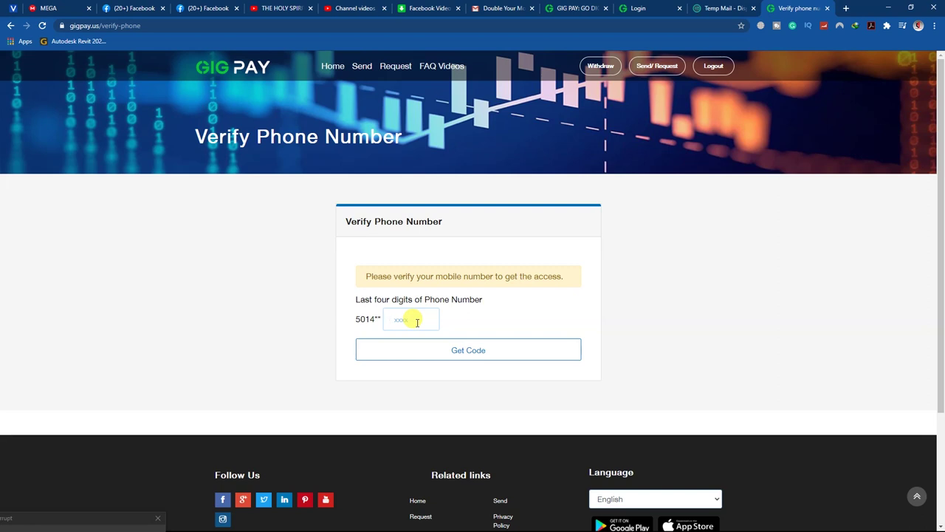
Enter the phone number's last digits and request an SMS verification code
type("8256")
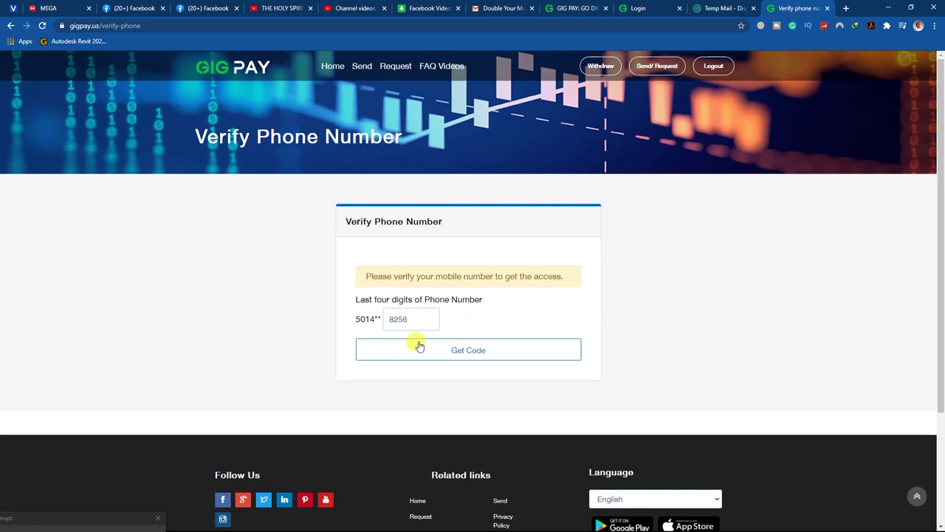
left_click(440, 352)
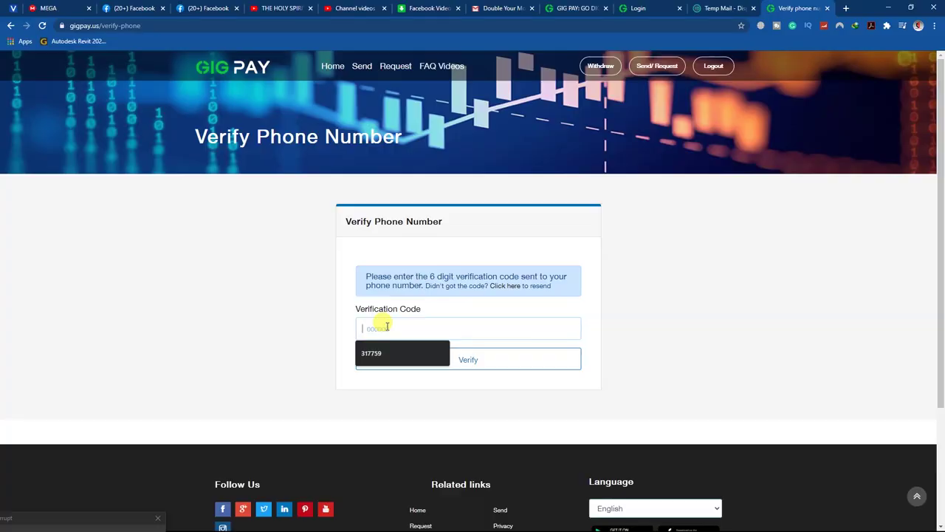
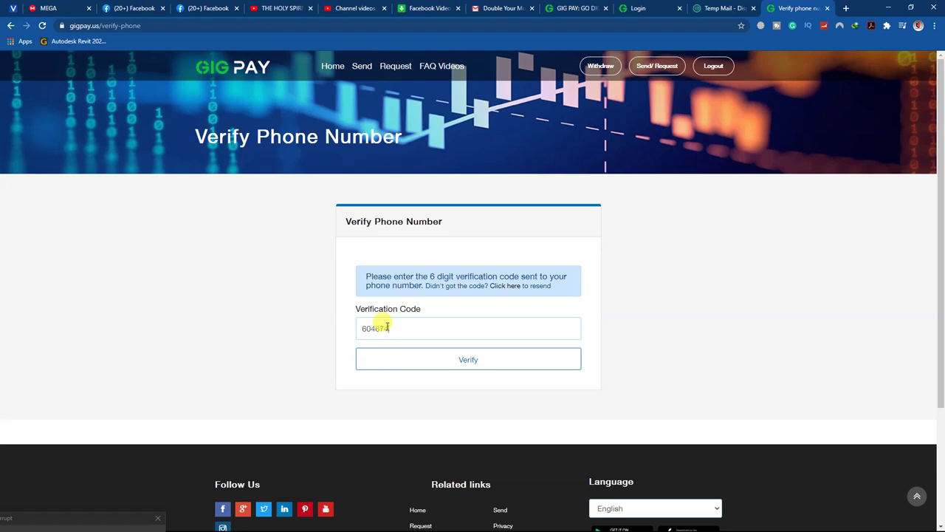
Submit the 6-digit SMS code to verify the phone and reach the dashboard
left_click(434, 359)
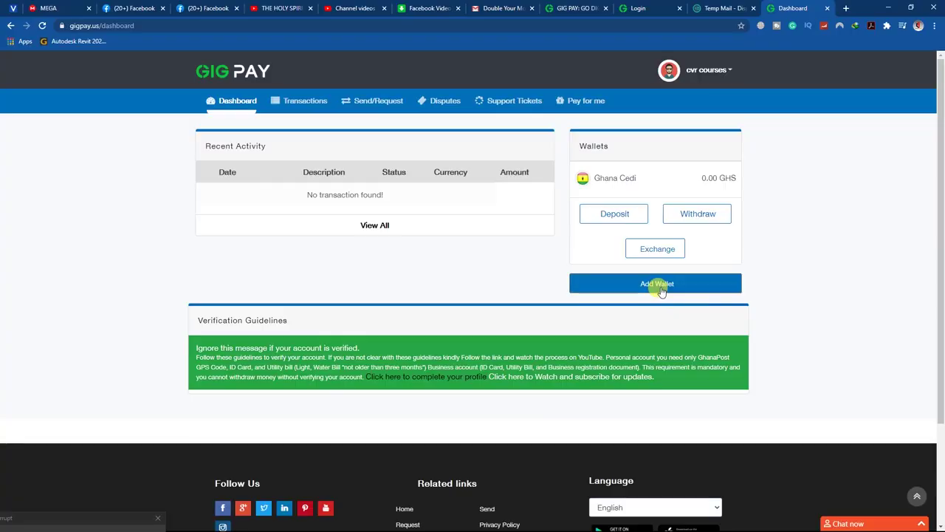
Go to the wallet page and open a new Add Withdraw Setting form
left_click(661, 290)
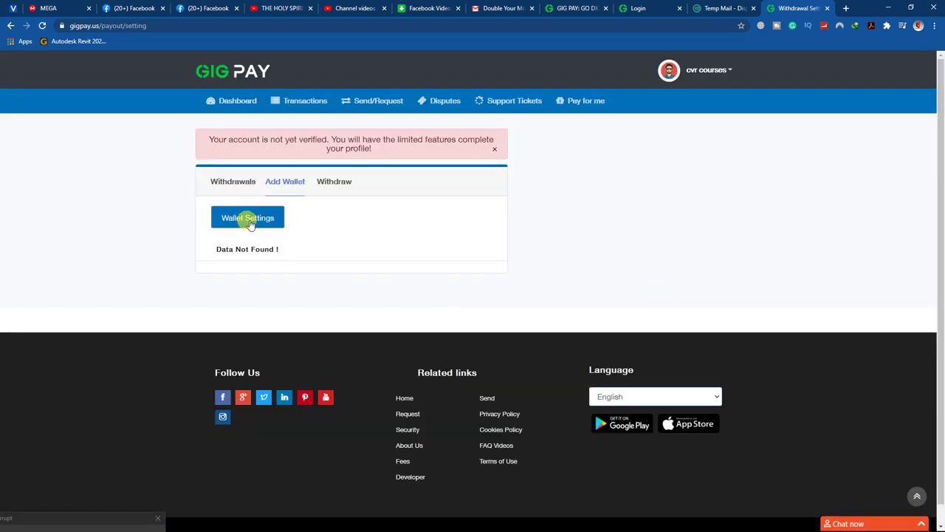
left_click(247, 217)
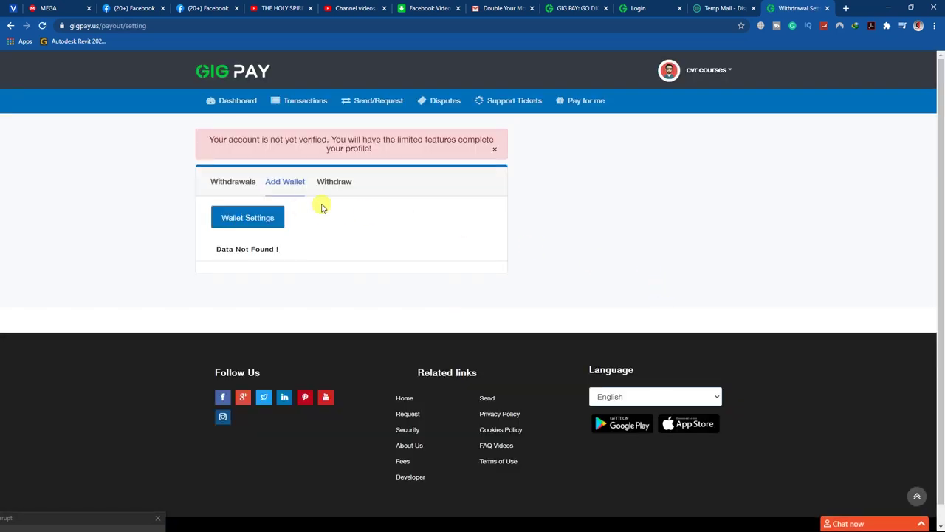
left_click(238, 220)
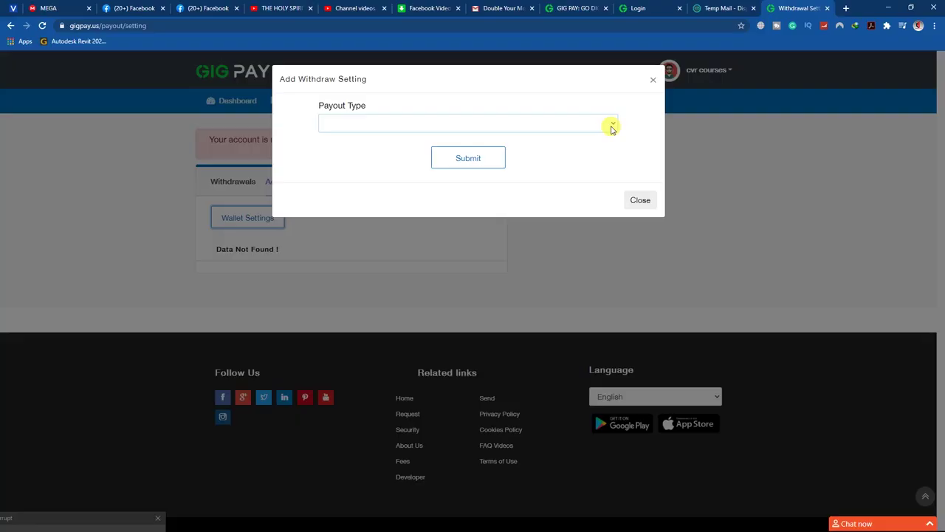
Create a Paypal payout wallet using the saved account e-mail address
left_click(611, 125)
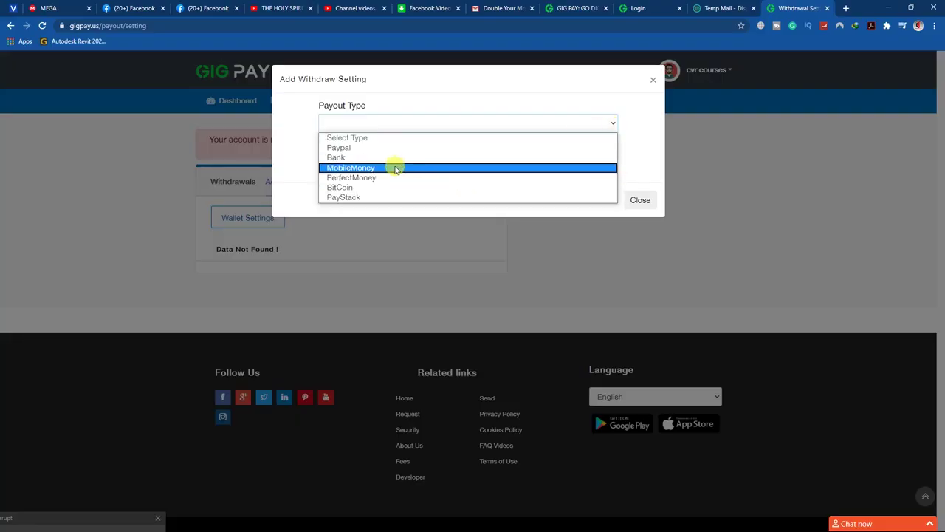
left_click(340, 148)
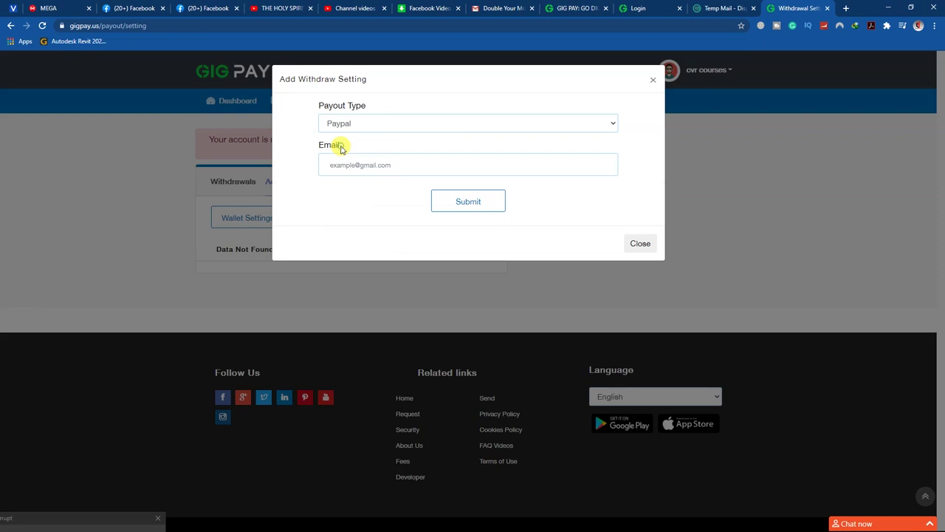
left_click(389, 166)
left_click(384, 221)
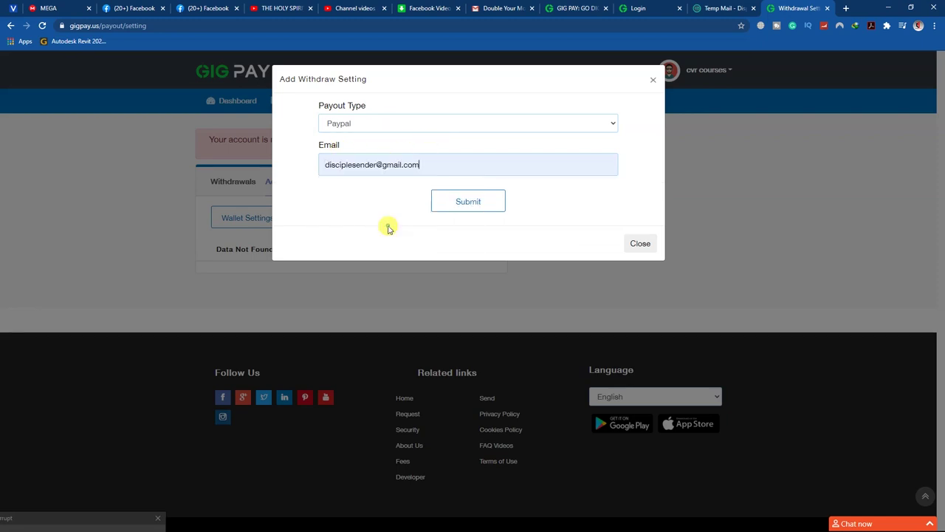
left_click(472, 201)
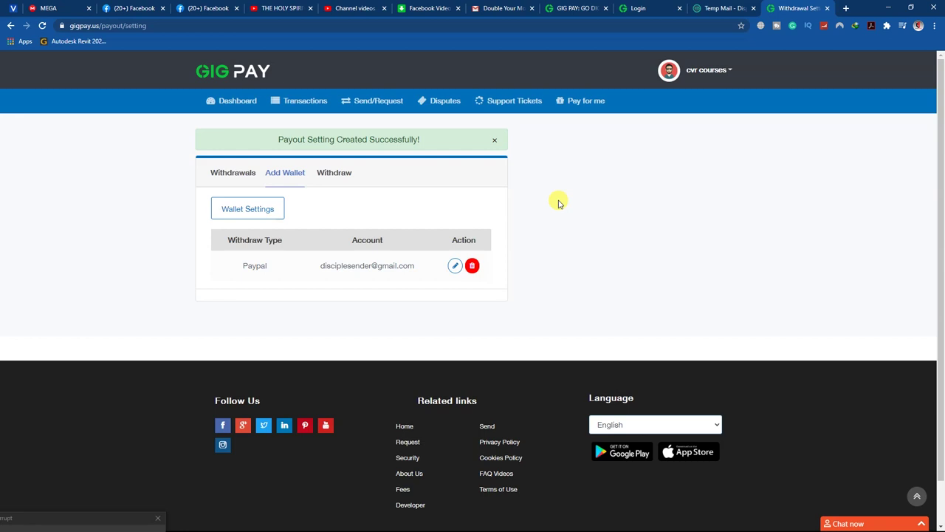
Start a new MobileMoney wallet filled with the saved holder name and mobile number
left_click(252, 213)
left_click(433, 126)
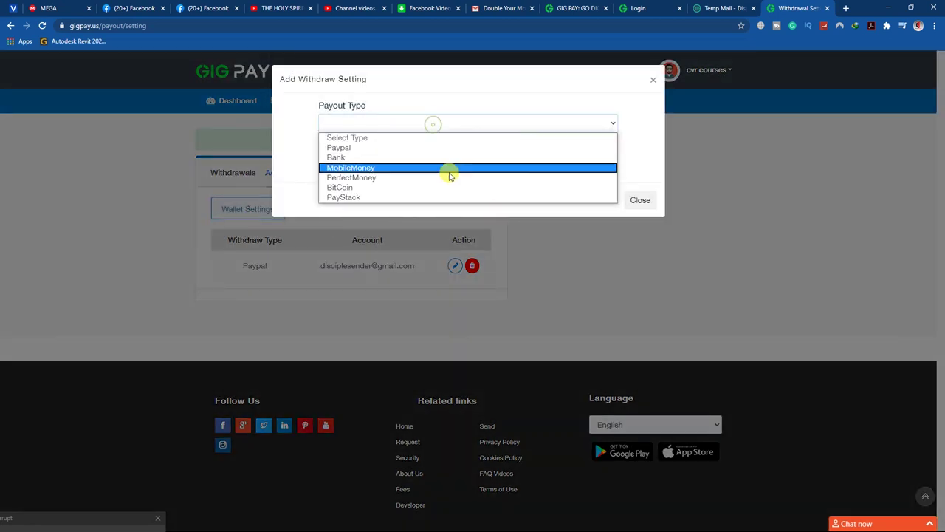
left_click(361, 169)
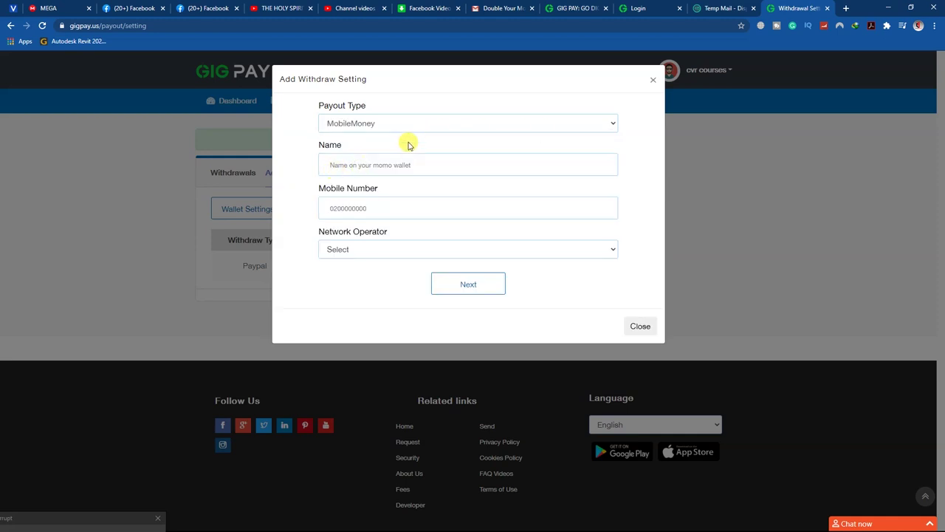
left_click(399, 164)
left_click(361, 189)
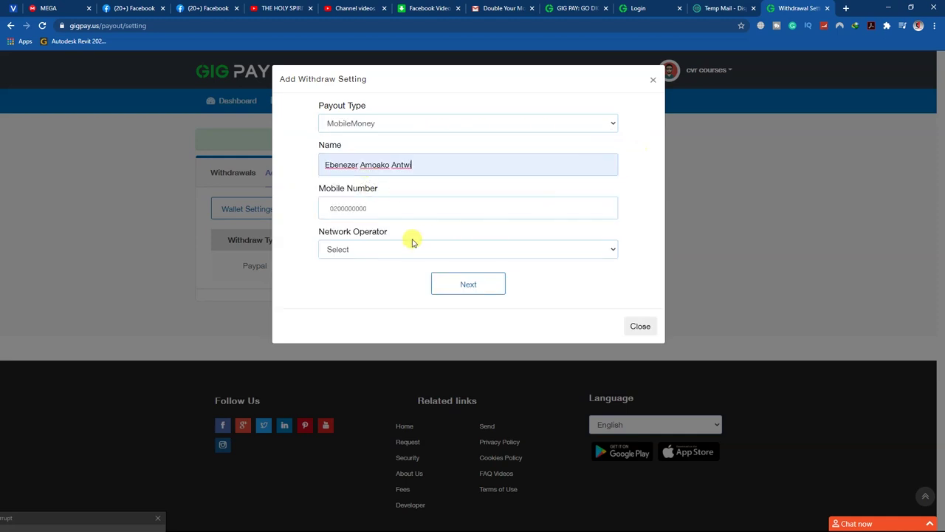
left_click(378, 210)
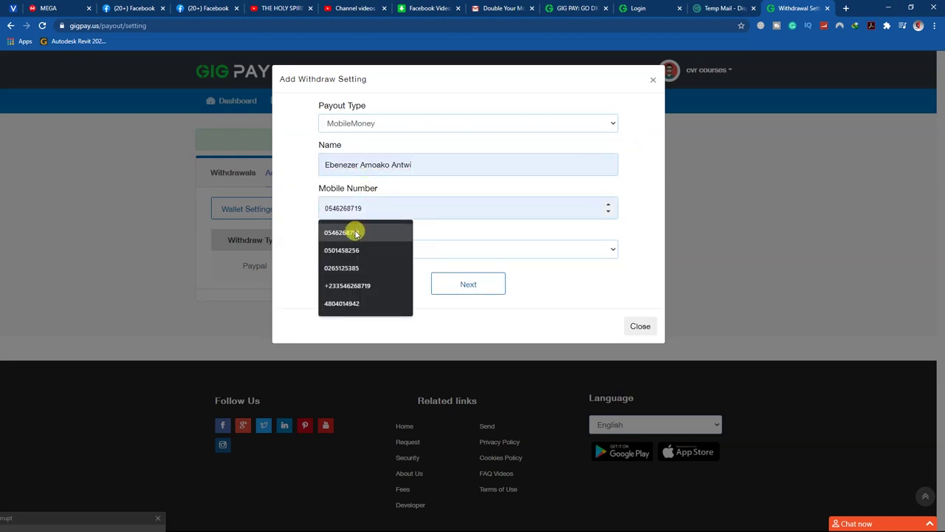
left_click(355, 234)
Choose MTN as network operator and submit the MobileMoney wallet details
left_click(406, 250)
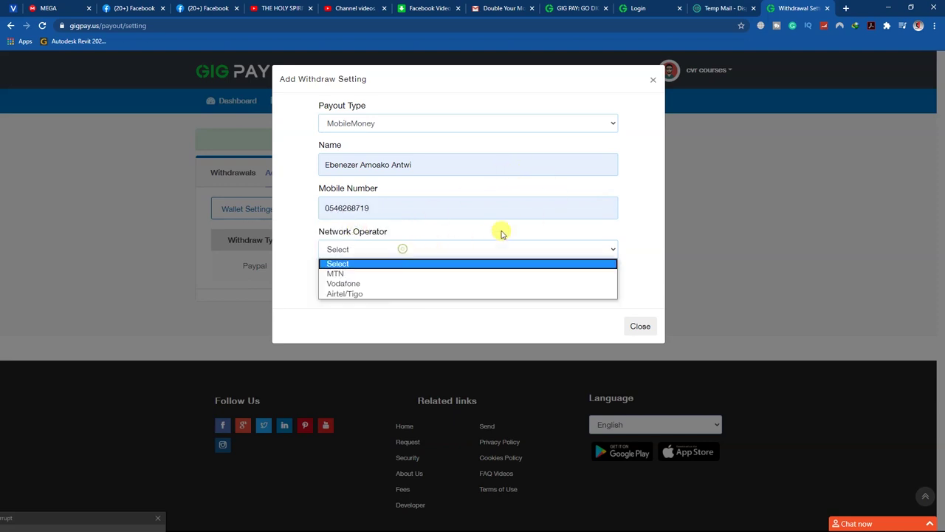
left_click(364, 274)
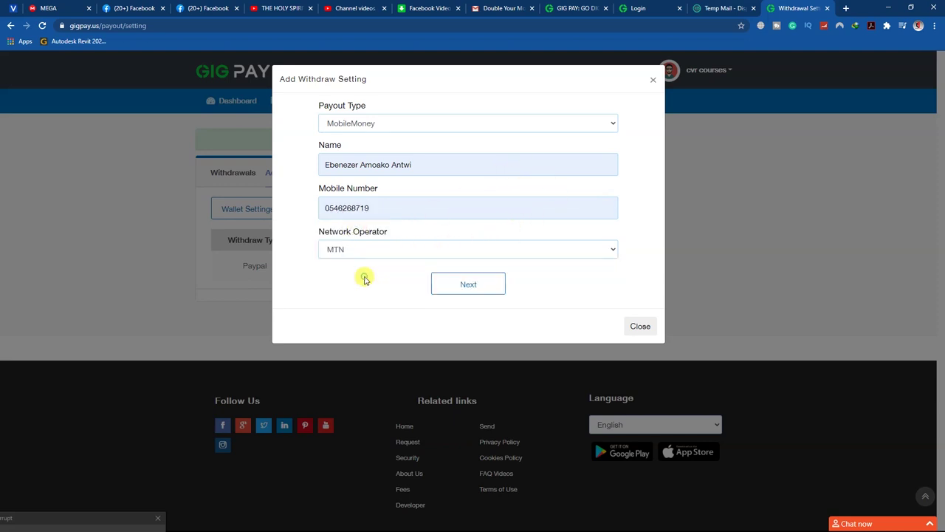
left_click(480, 253)
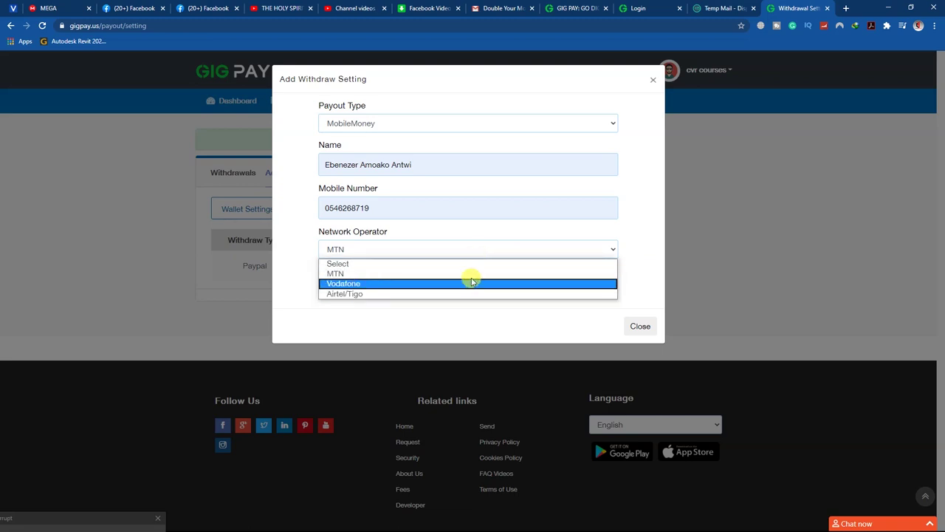
left_click(639, 237)
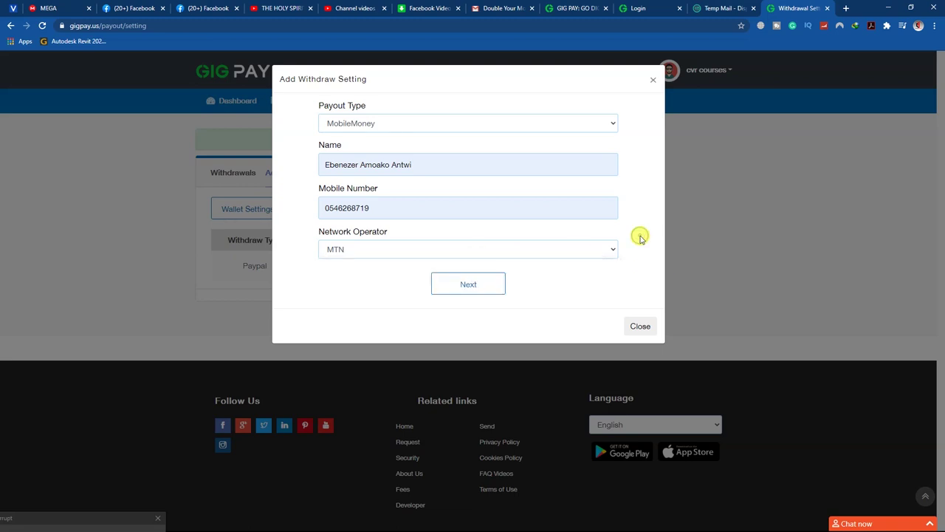
left_click(469, 285)
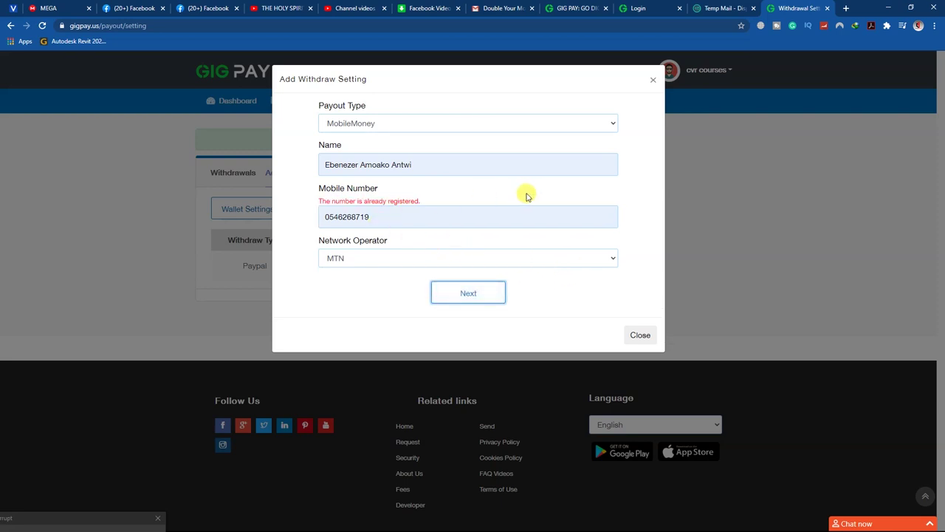
Replace the rejected mobile number with a new one and select Airtel/Tigo as operator
left_click(432, 222)
key("BackSpace")
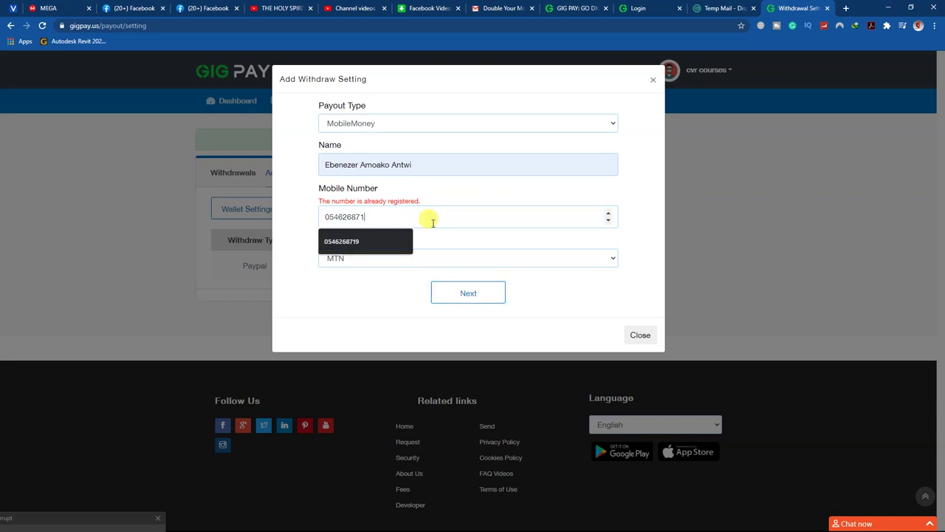
key("BackSpace")
key("BackSpace")
key("BackSpace")
key("BackSpace")
key("BackSpace")
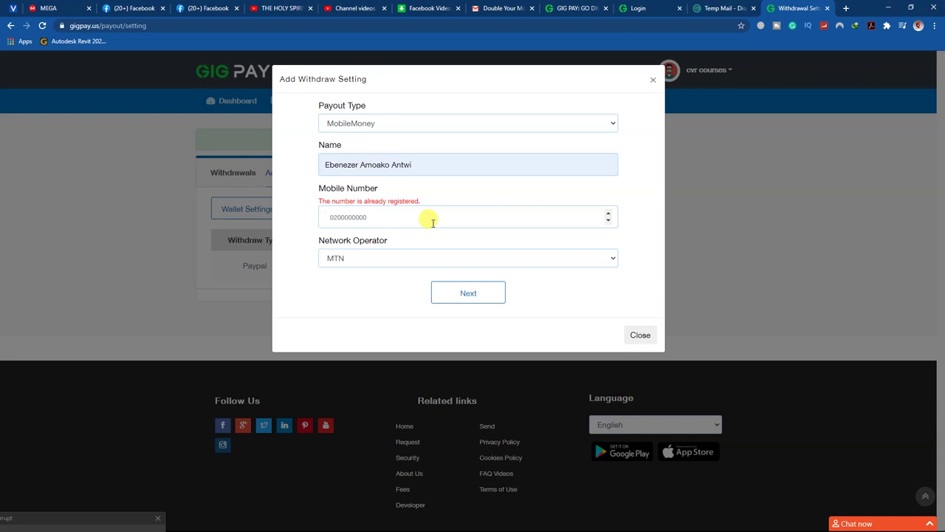
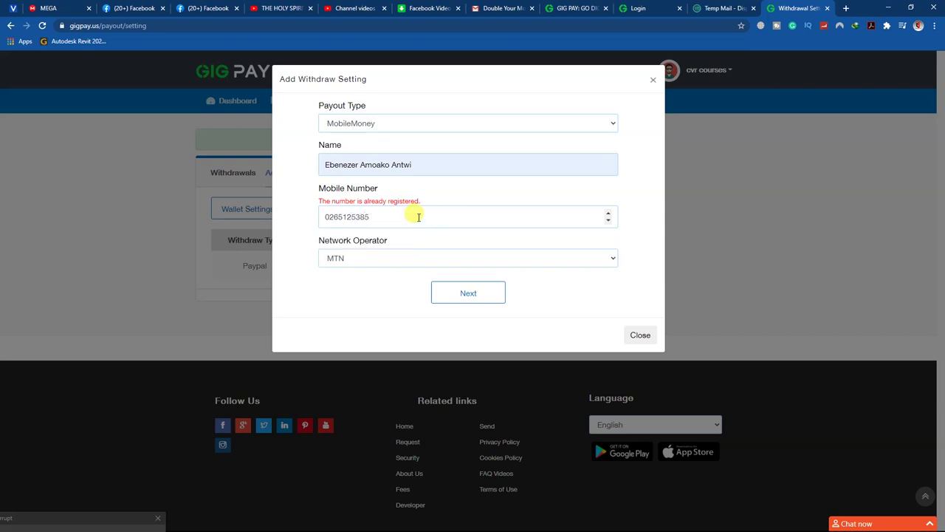
left_click(387, 260)
left_click(369, 302)
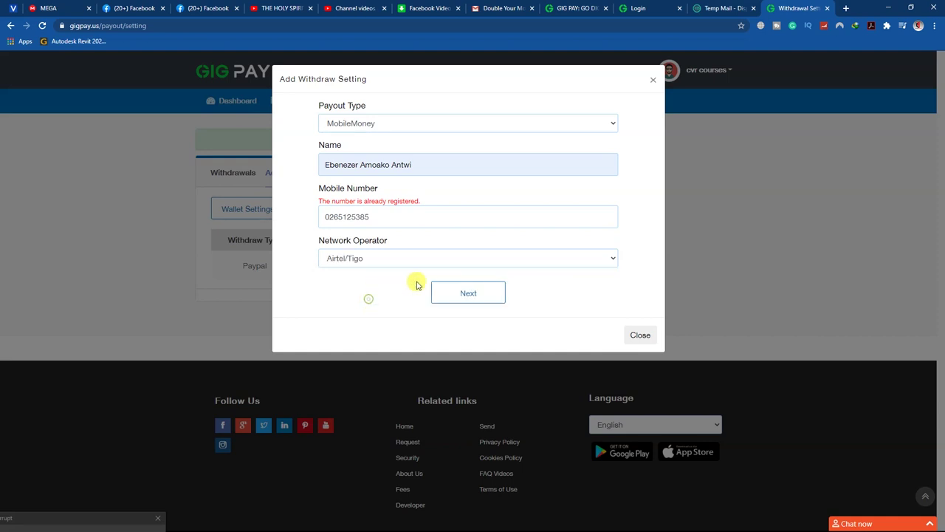
Send the wallet for code verification, close the form and tab, and go to Login
left_click(452, 301)
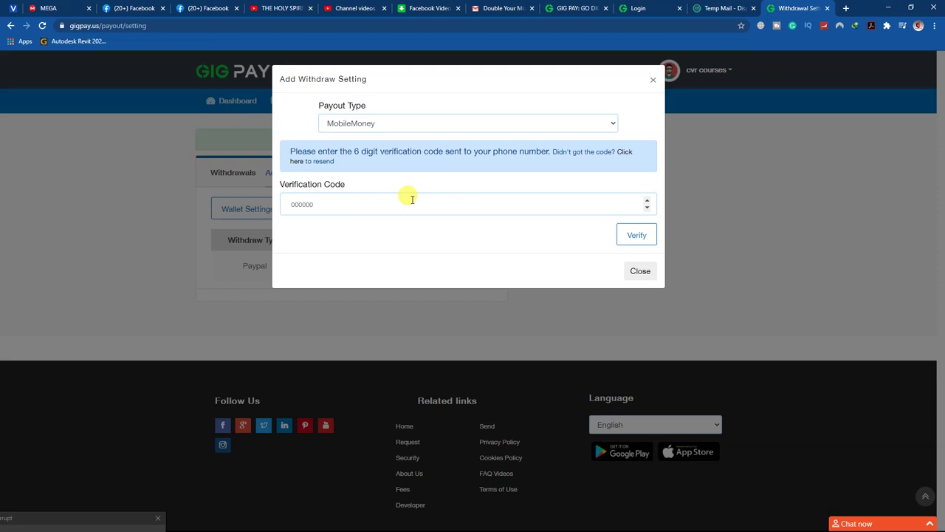
left_click(637, 235)
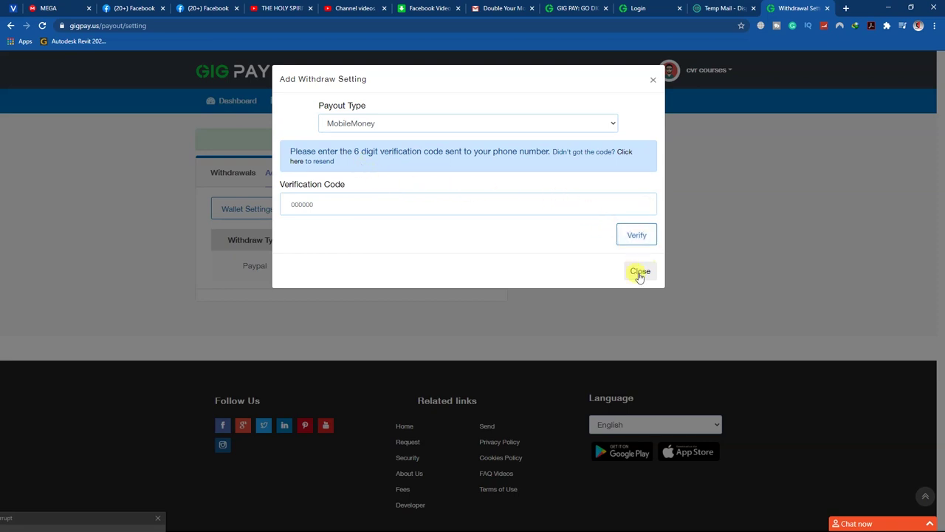
left_click(640, 270)
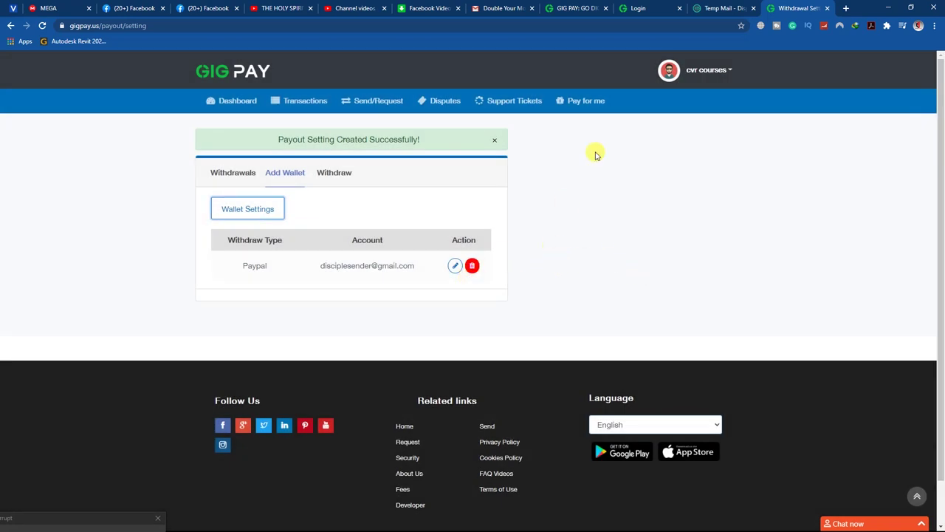
left_click(828, 8)
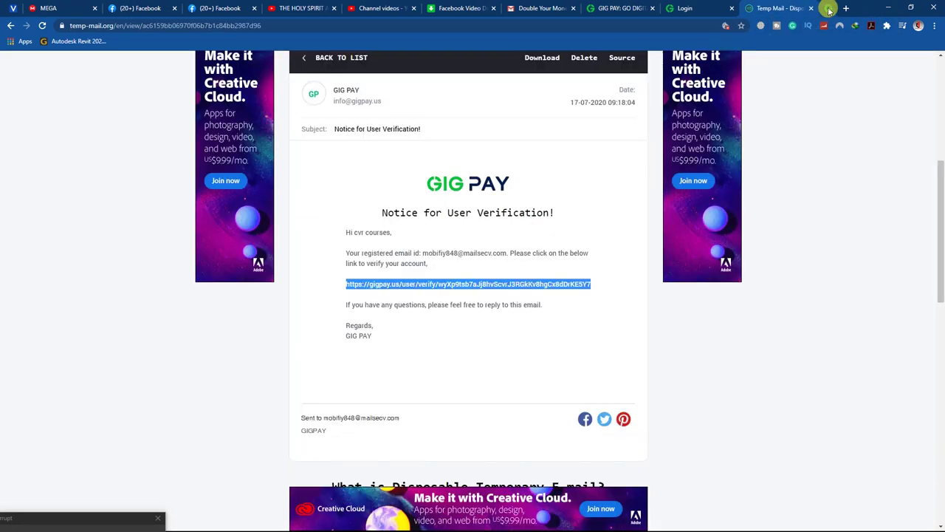
left_click(711, 7)
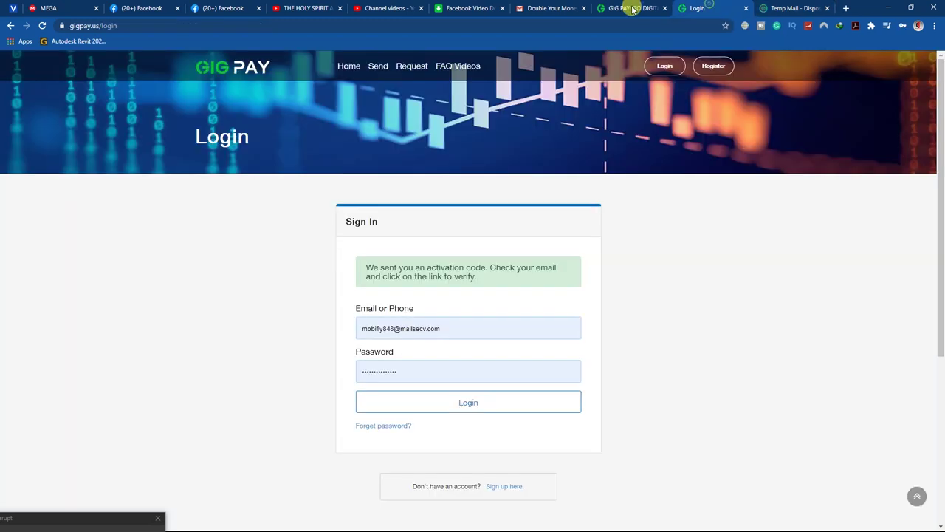
Sign in to GIG PAY using a saved account from browser autofill
left_click(662, 65)
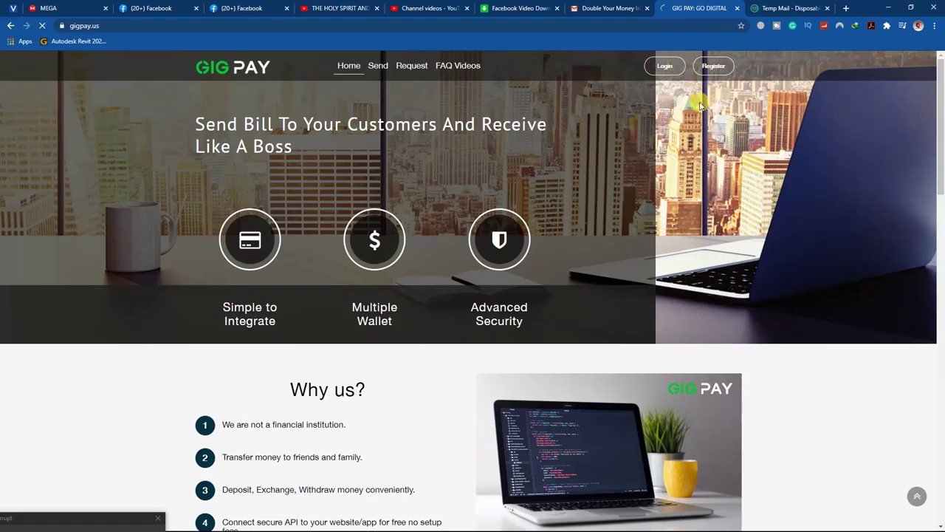
left_click(662, 66)
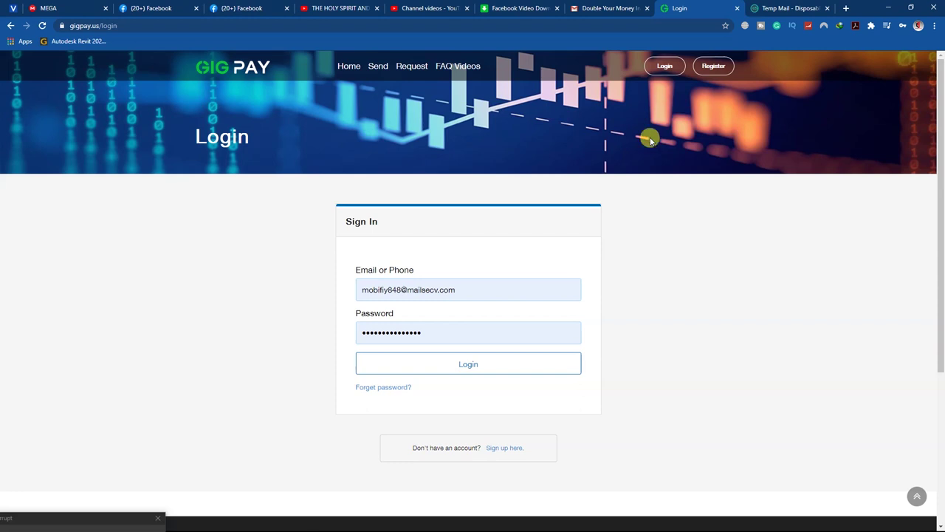
left_click(473, 289)
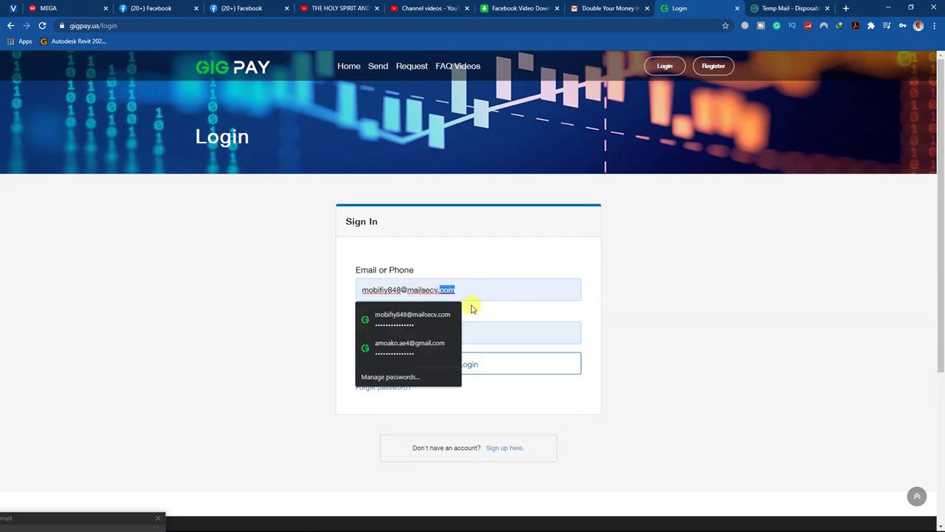
left_click(390, 343)
left_click(449, 363)
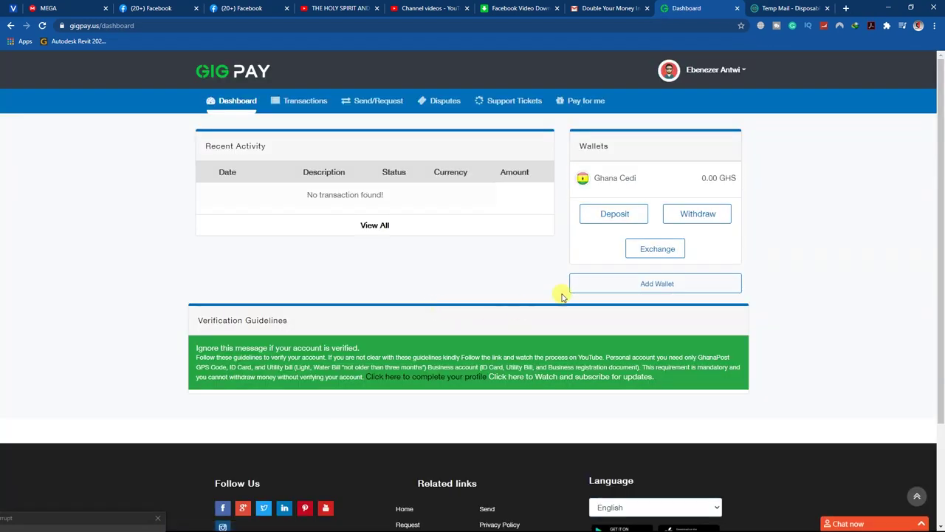
Review the PayPal and MobileMoney wallets and the unverified-account notice, then return to the dashboard
left_click(656, 280)
left_click(656, 281)
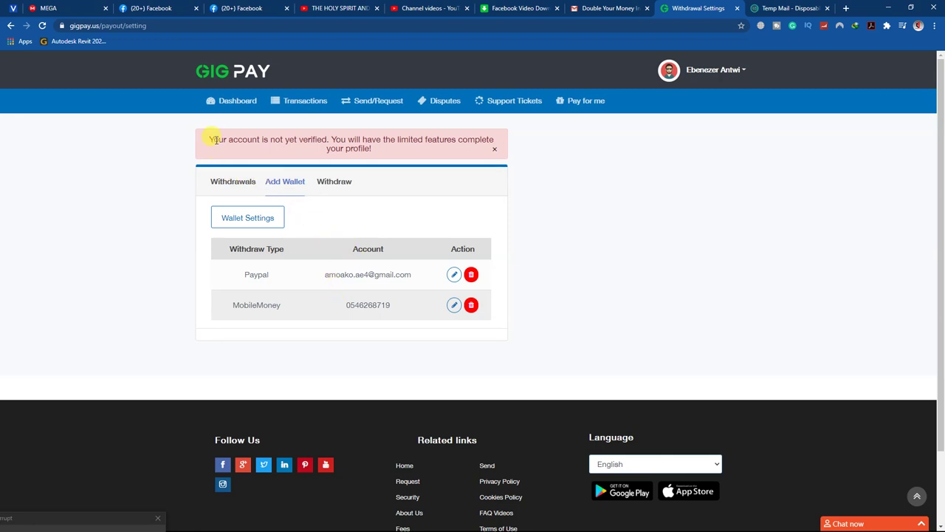
left_click_drag(212, 139, 512, 151)
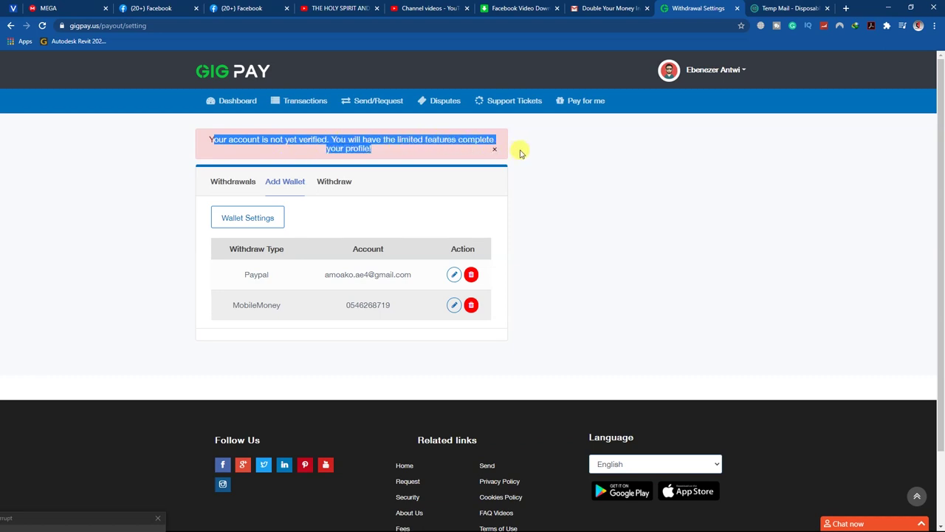
left_click(720, 70)
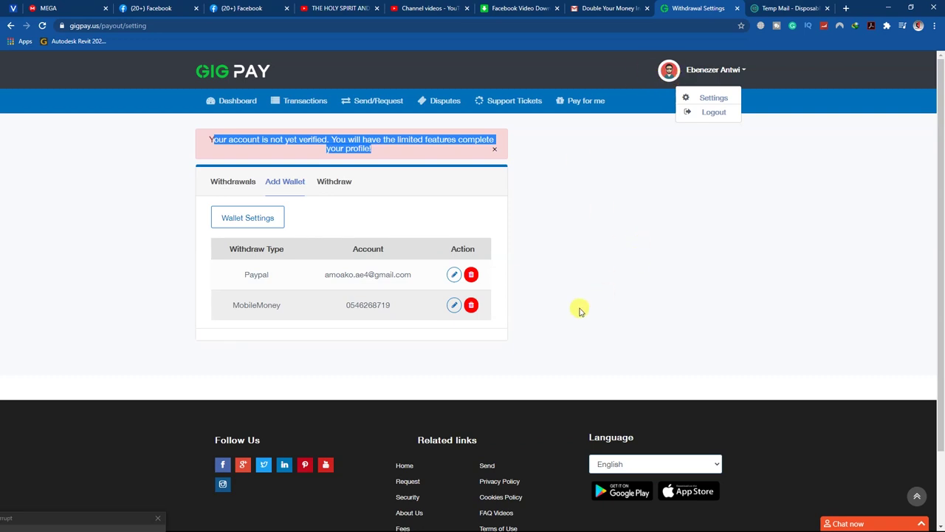
left_click(656, 213)
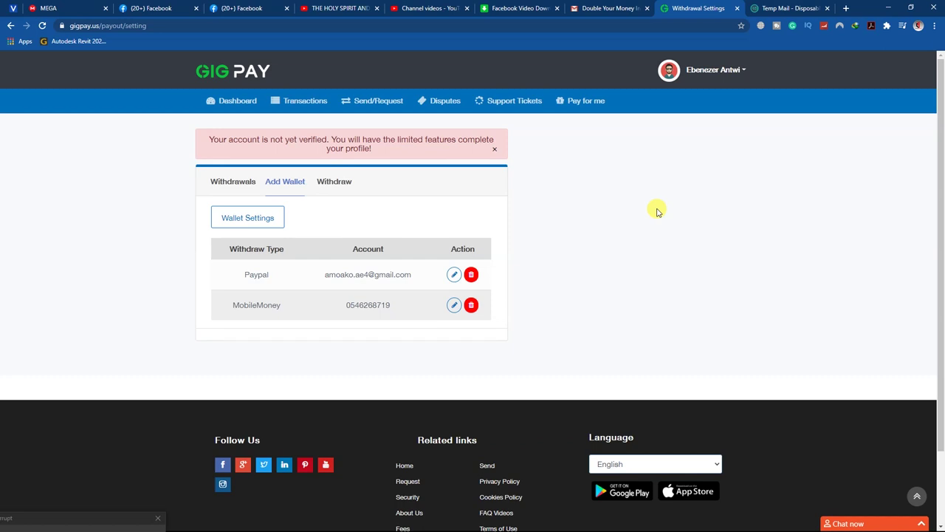
left_click(233, 101)
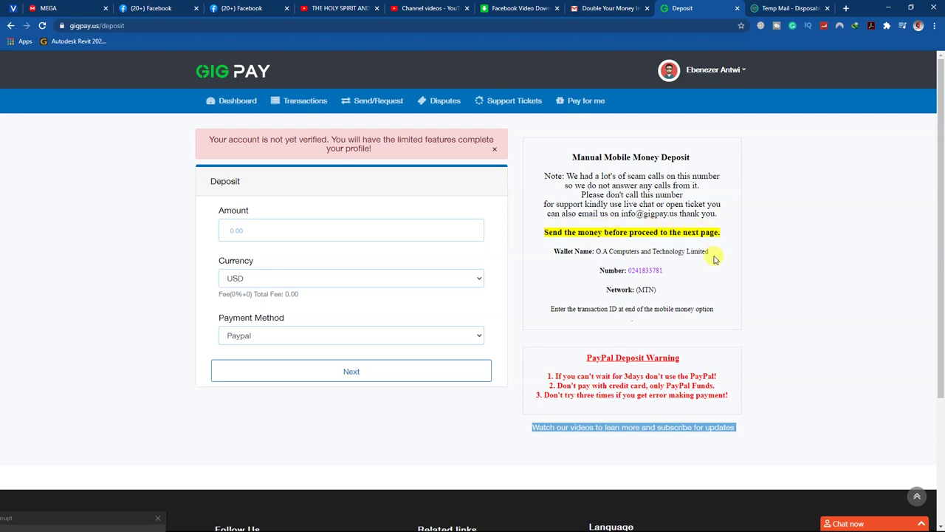
Enter a 50 USD Paypal deposit, note the 10.00 fee, and continue to the summary
scroll(610, 246, "down", 2)
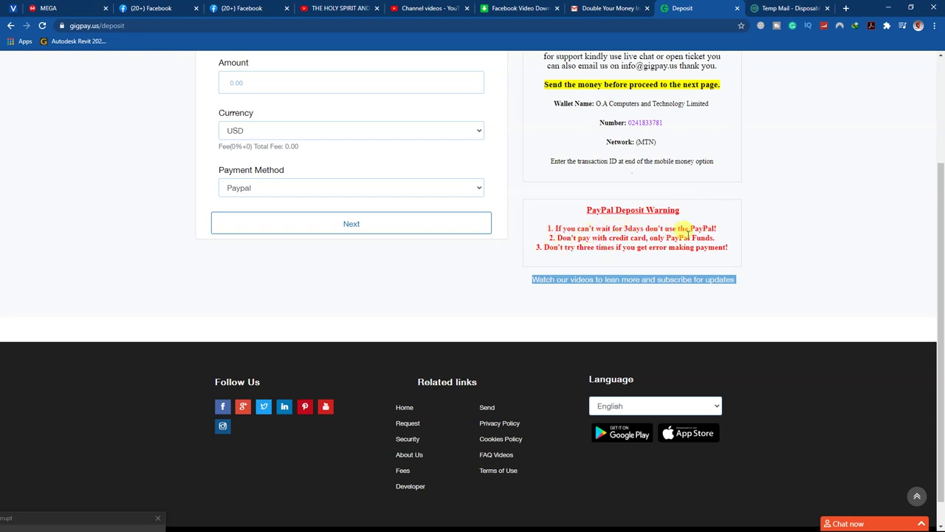
scroll(442, 255, "up", 2)
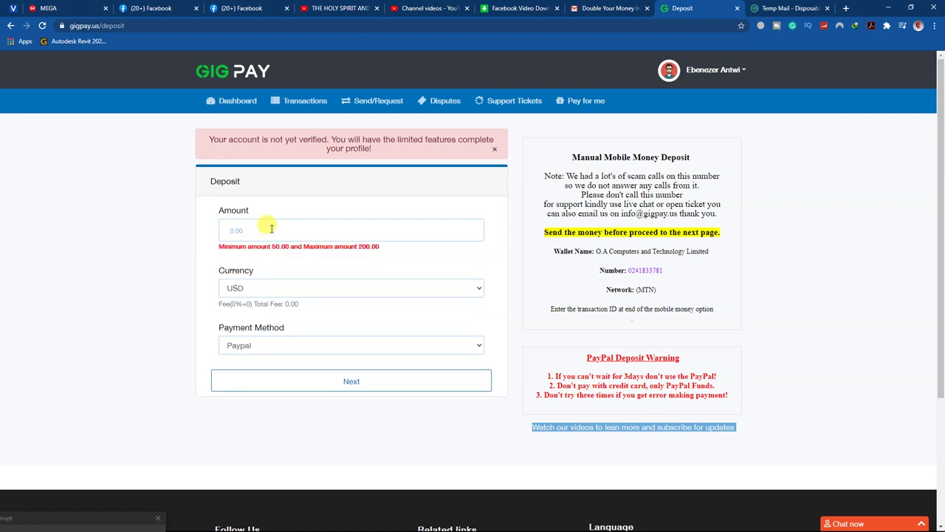
left_click(271, 229)
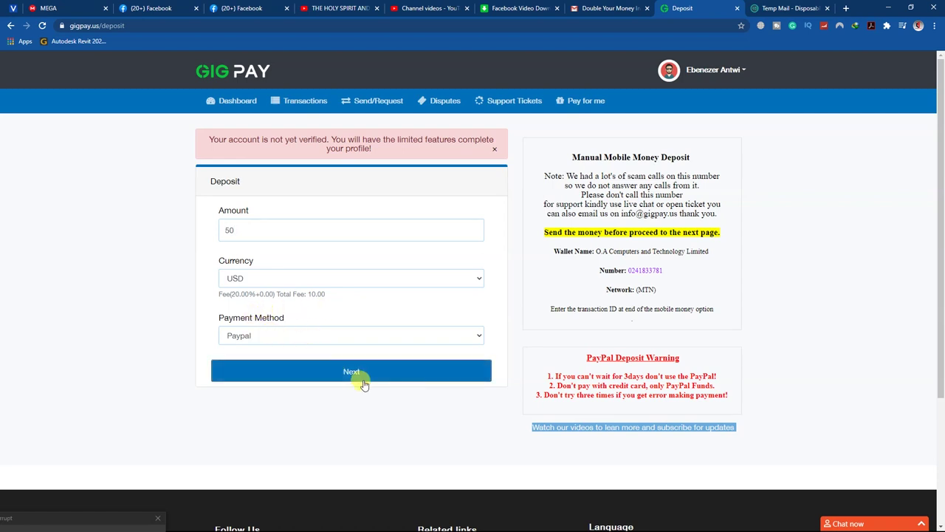
left_click(260, 236)
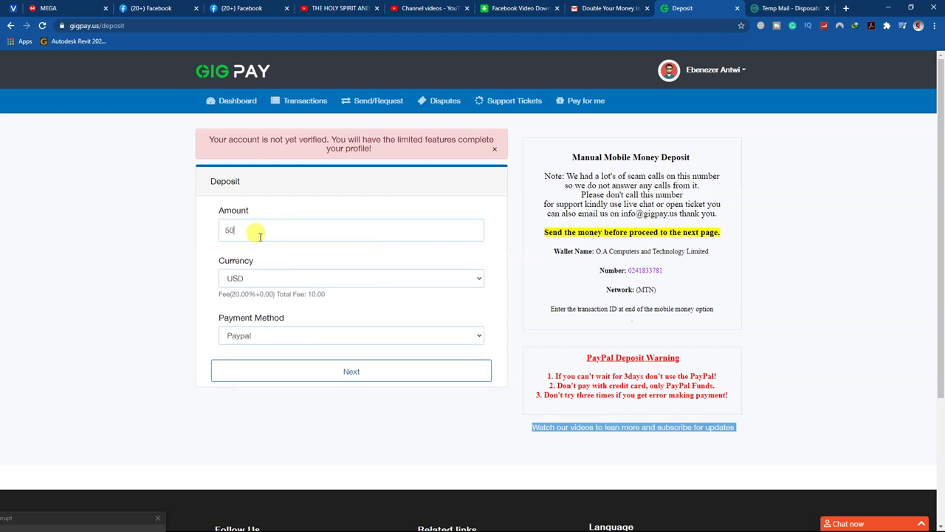
left_click(272, 279)
left_click(285, 293)
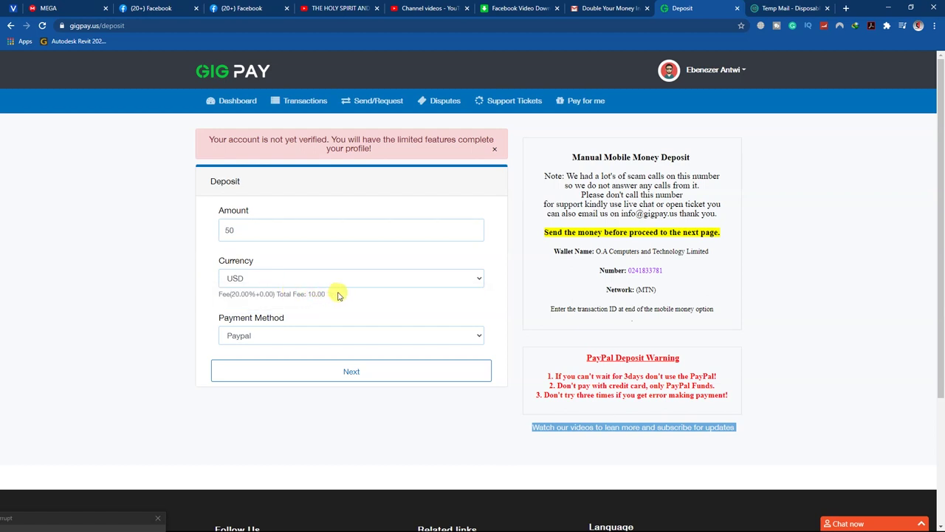
left_click_drag(309, 293, 337, 298)
left_click(352, 372)
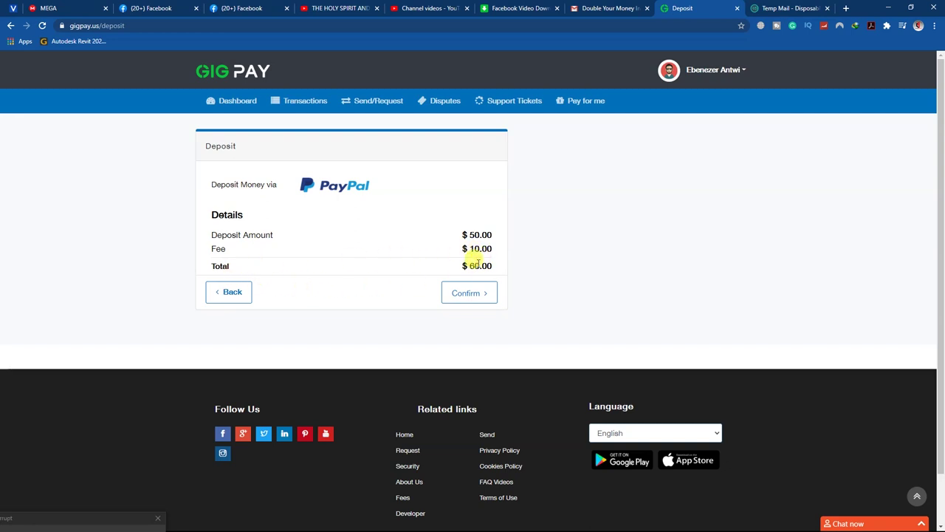
Confirm the $60.00 total deposit and proceed to PayPal checkout
left_click_drag(463, 267, 513, 266)
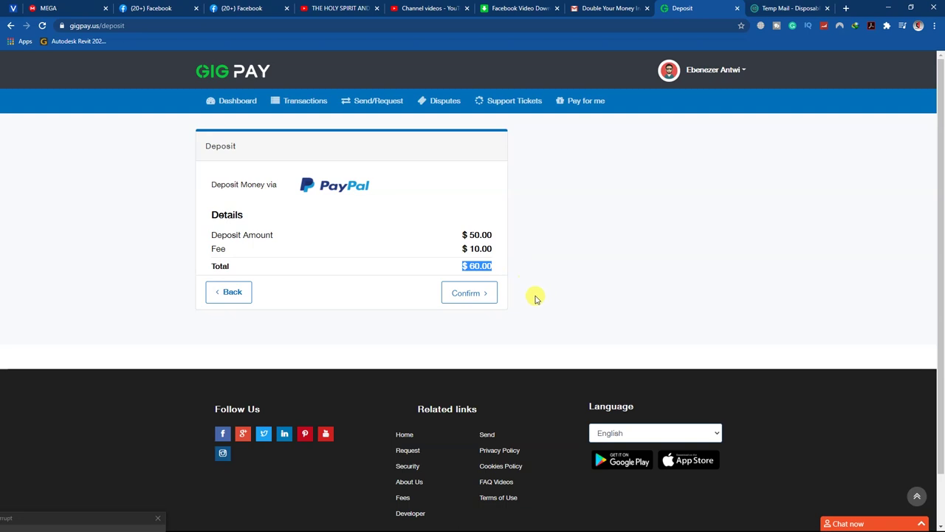
left_click(471, 295)
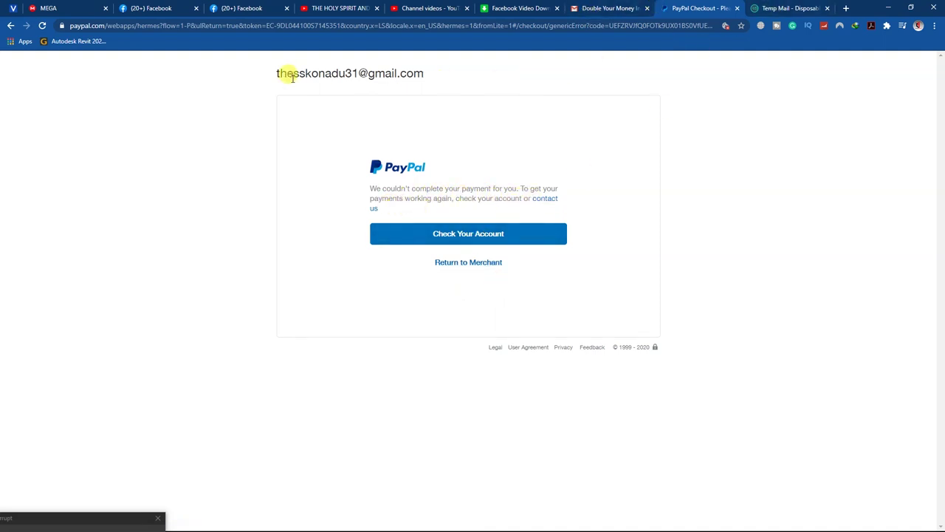
Leave the failed PayPal checkout and go back to GIG PAY's $60.00 deposit summary
left_click(468, 262)
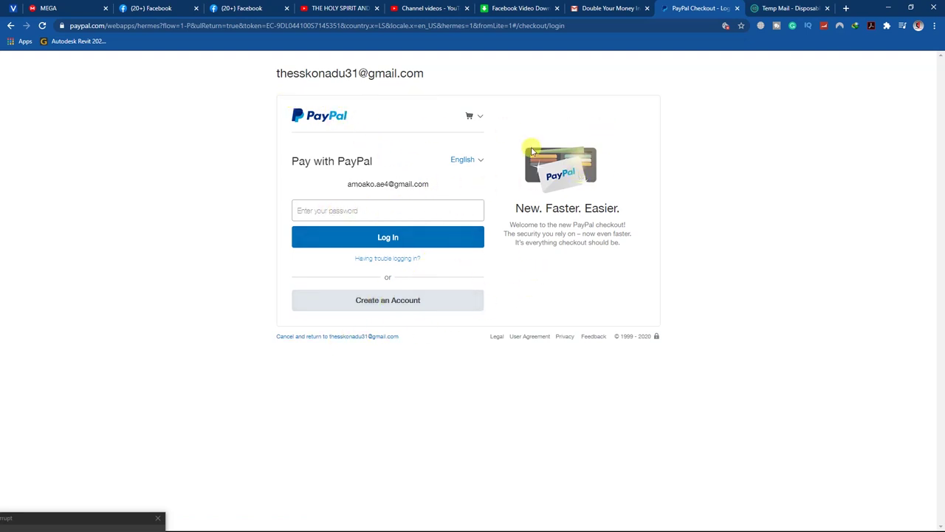
left_click(9, 27)
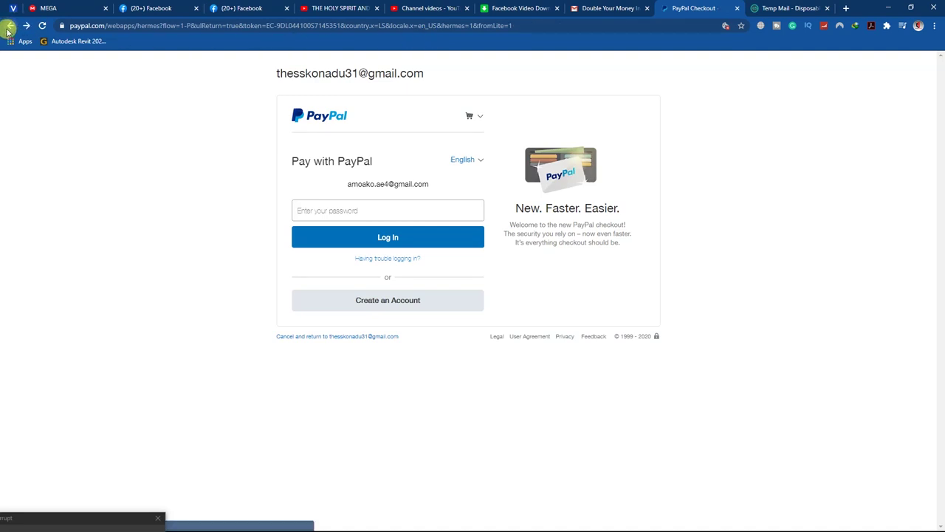
left_click(9, 28)
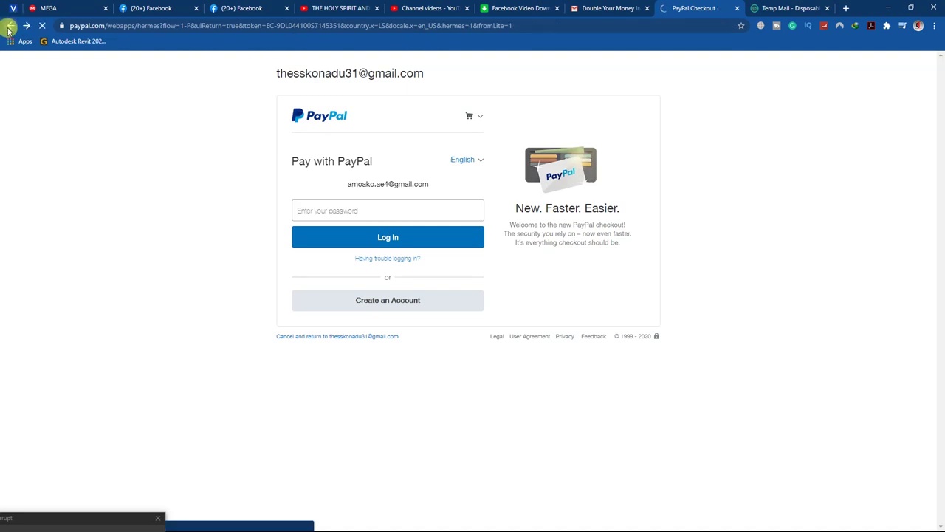
left_click(9, 27)
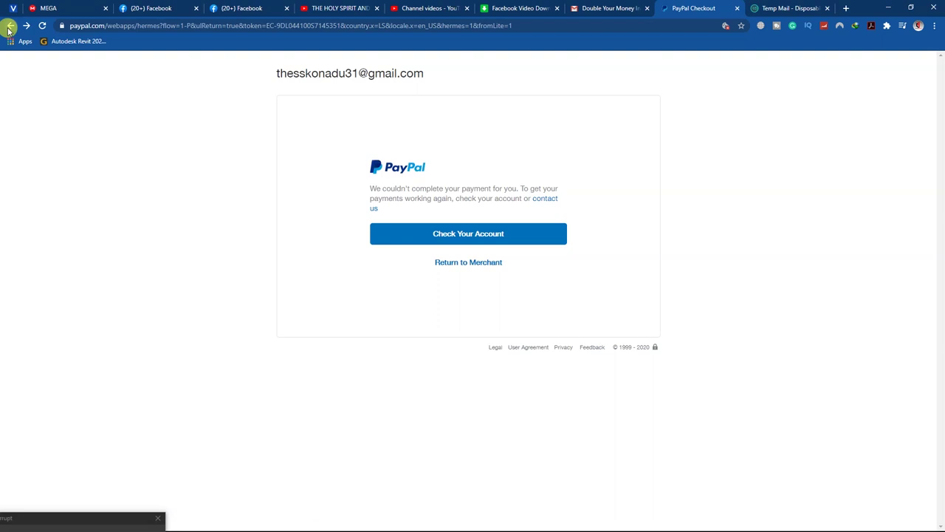
left_click(10, 27)
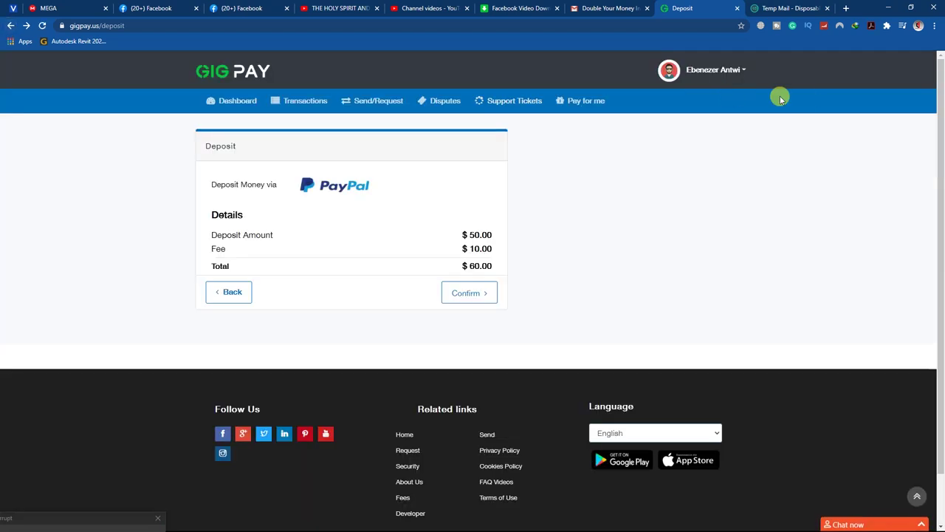
Go from the deposit summary via the dashboard to the saved PayPal and MobileMoney wallets list
left_click(247, 105)
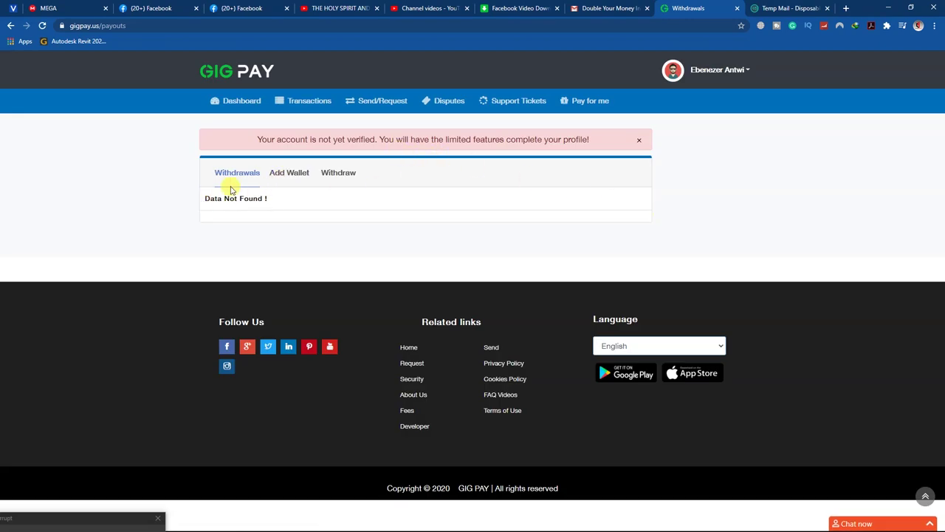
left_click(288, 174)
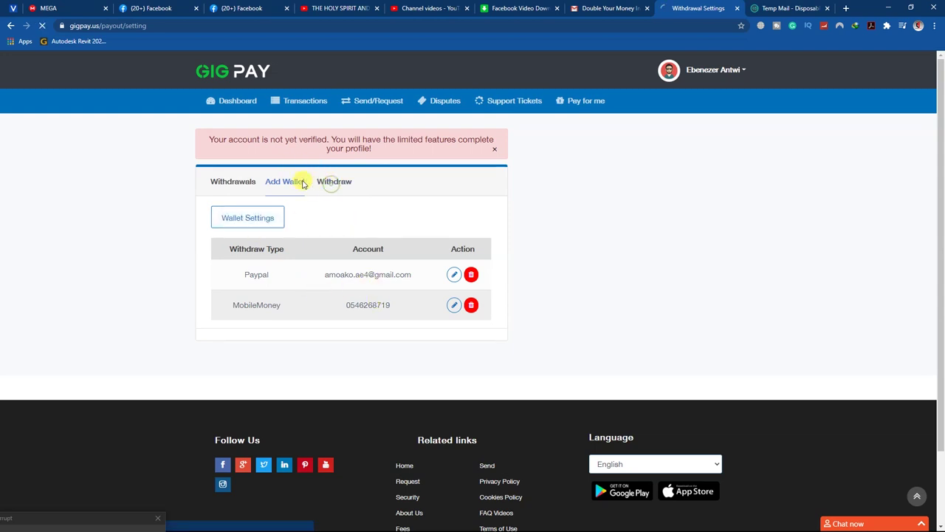
Request a 50 GHS withdrawal to MobileMoney, accepting the terms, and submit it
left_click(333, 186)
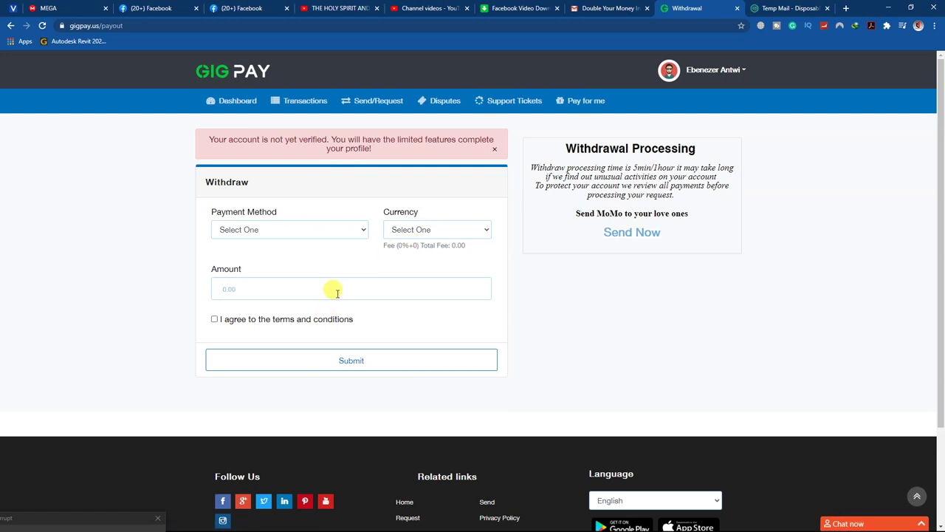
left_click(353, 231)
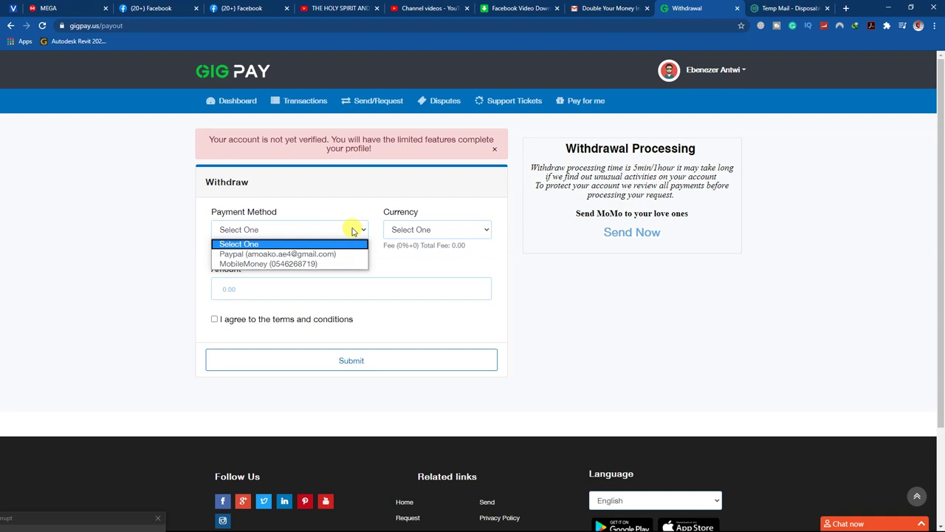
left_click(255, 264)
left_click(450, 232)
left_click(430, 254)
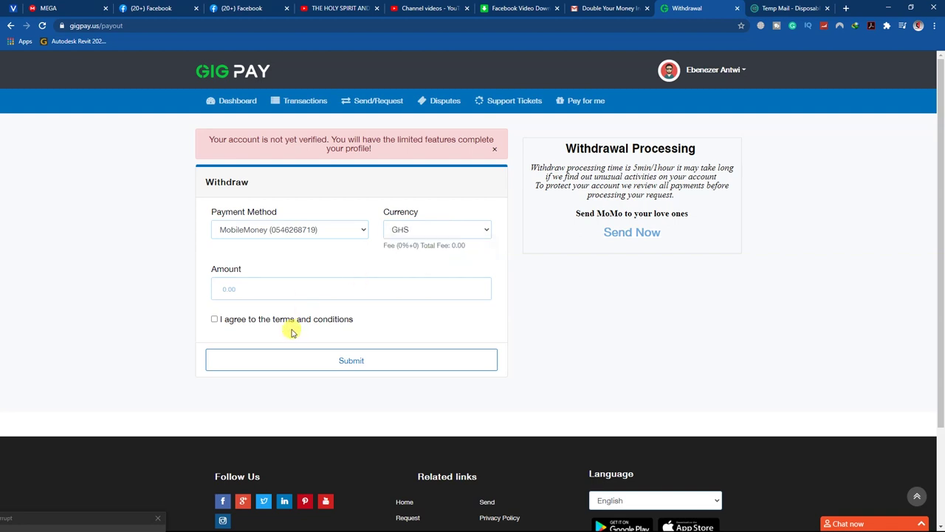
left_click(254, 289)
left_click(253, 313)
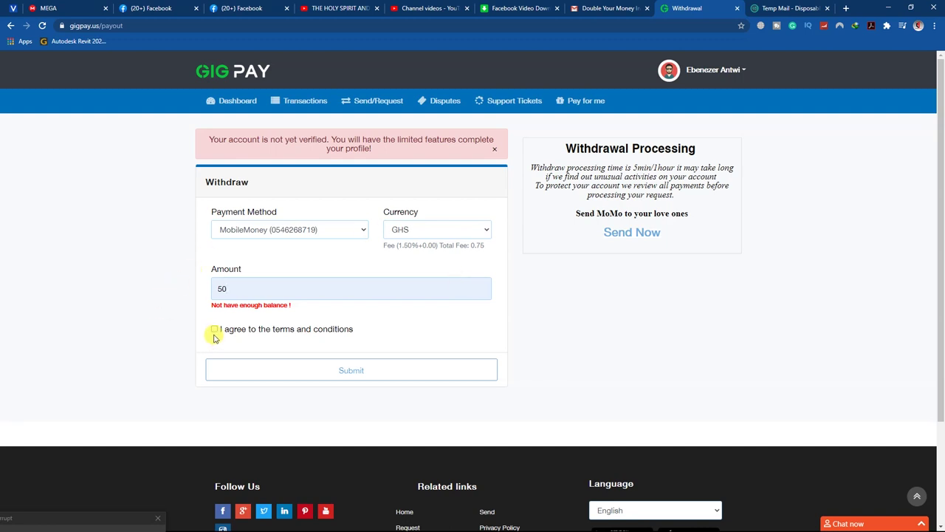
left_click(215, 330)
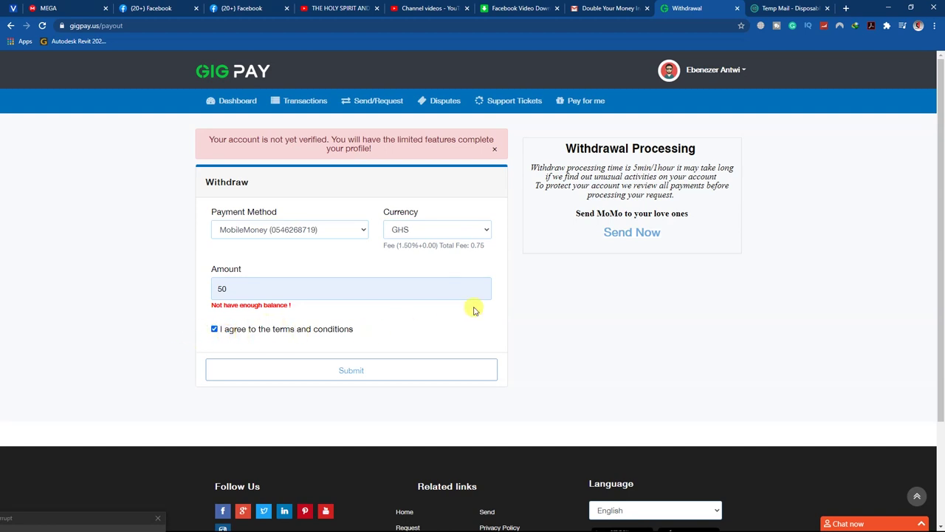
left_click(351, 373)
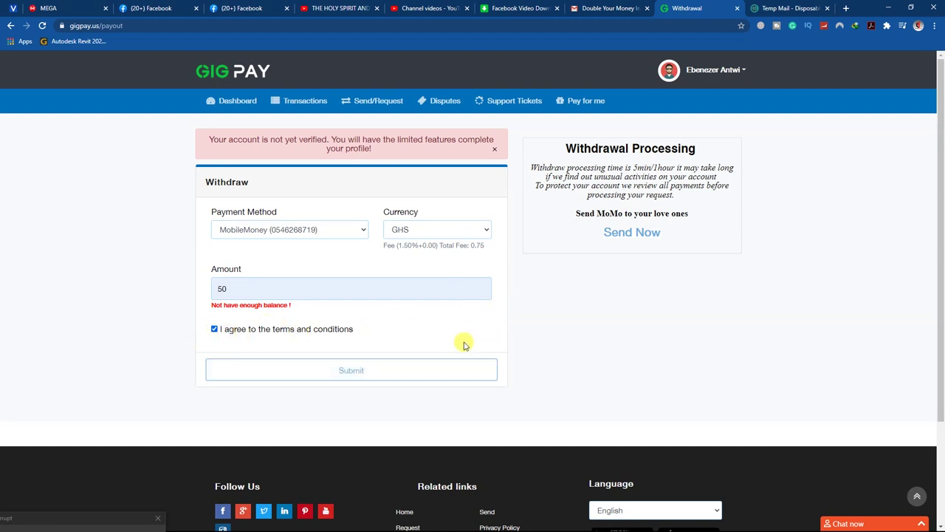